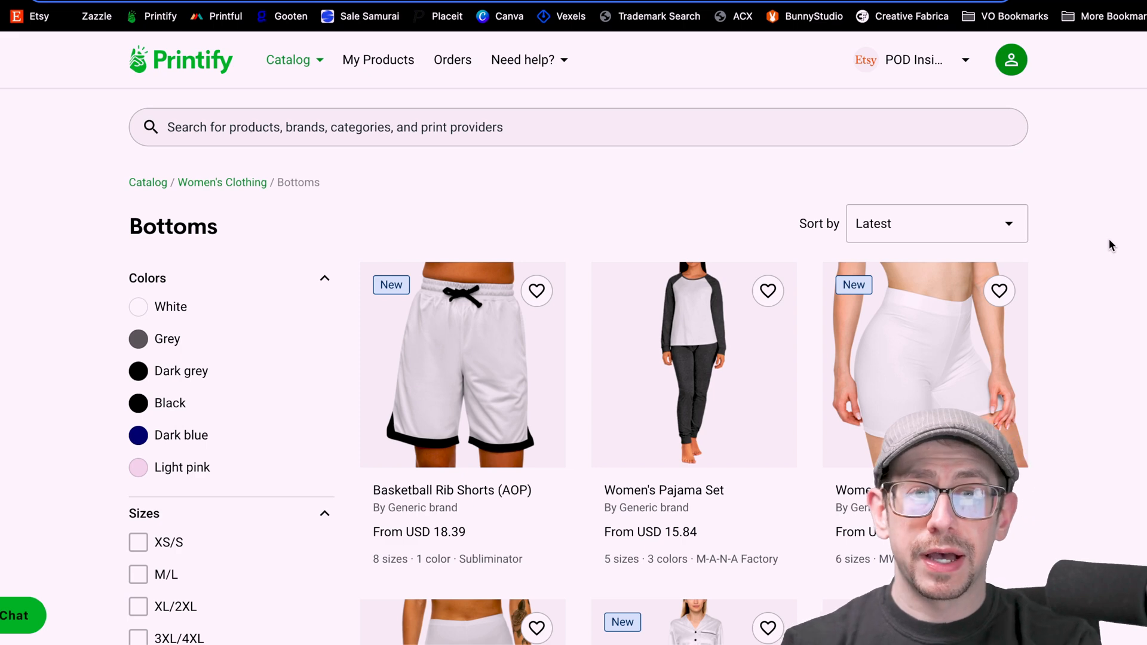
- Browse the women's bottoms catalog, comparing the available leggings, shorts and joggers by starting price and print provider
scroll(1109, 240, "down", 3)
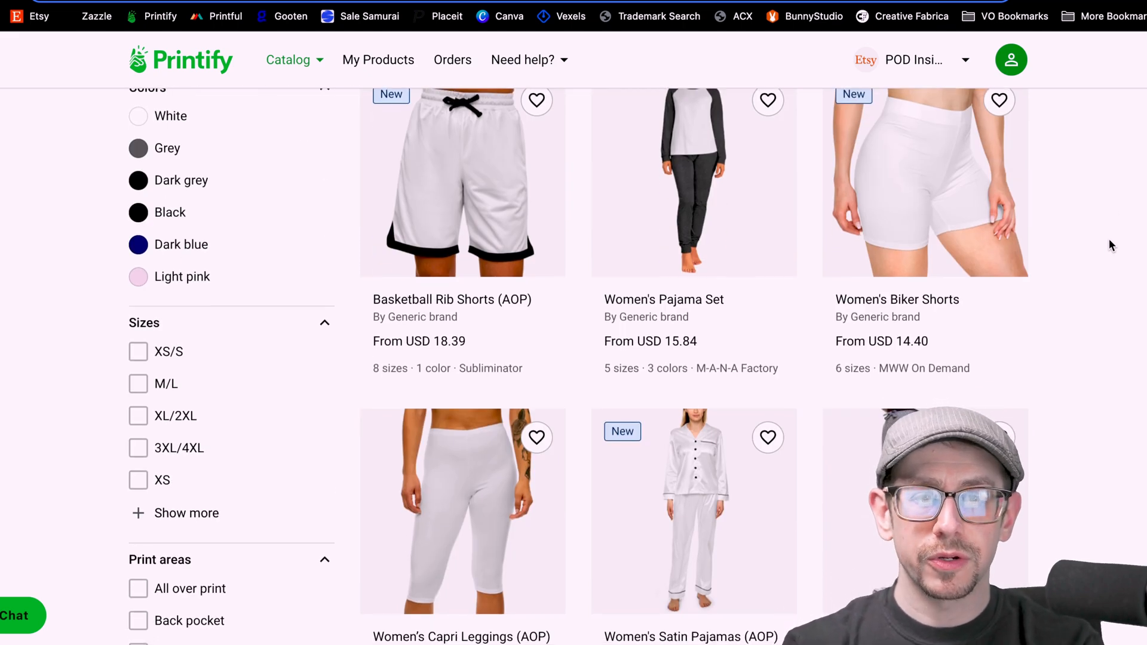
scroll(1109, 240, "down", 1)
scroll(1108, 240, "down", 2)
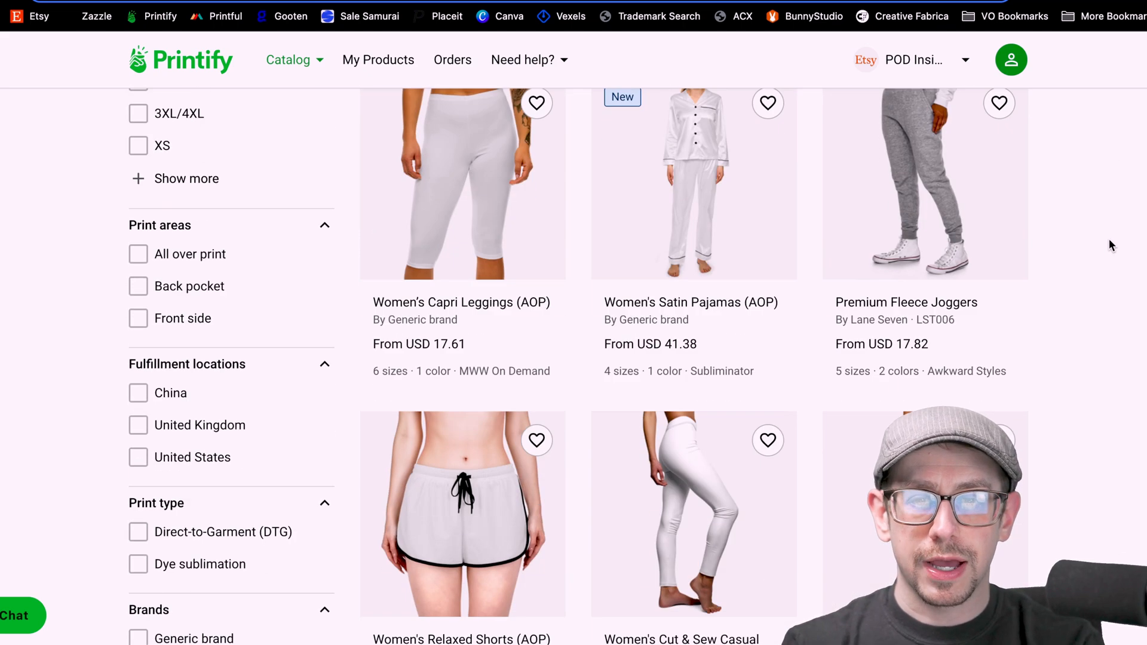
scroll(1109, 239, "down", 3)
scroll(561, 221, "up", 1)
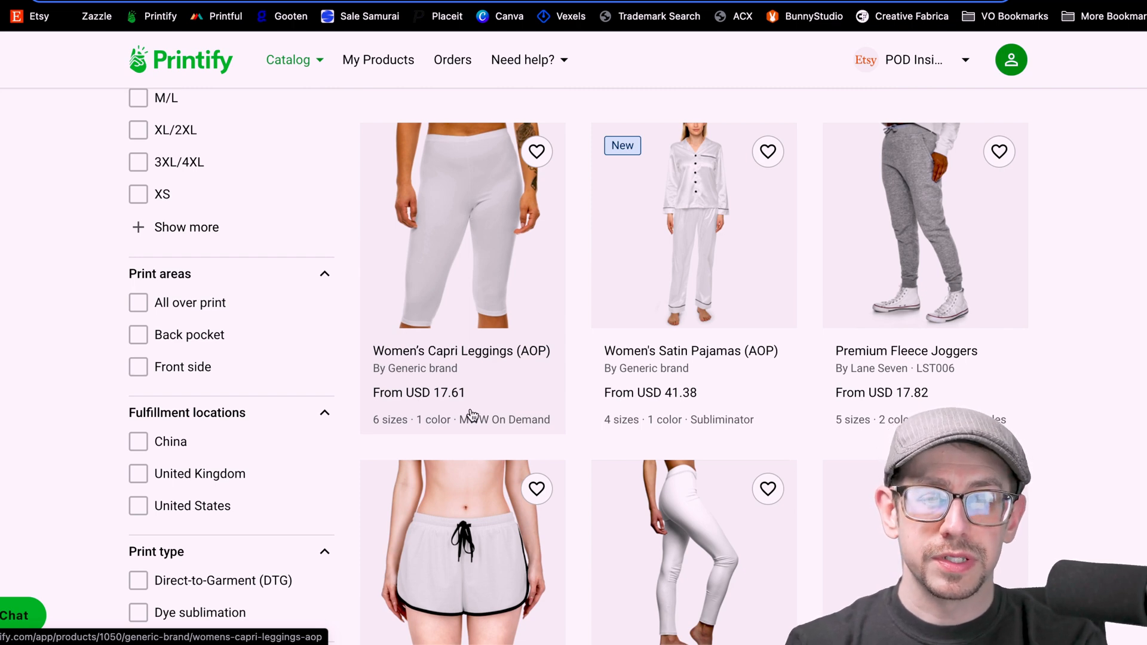
scroll(475, 407, "down", 4)
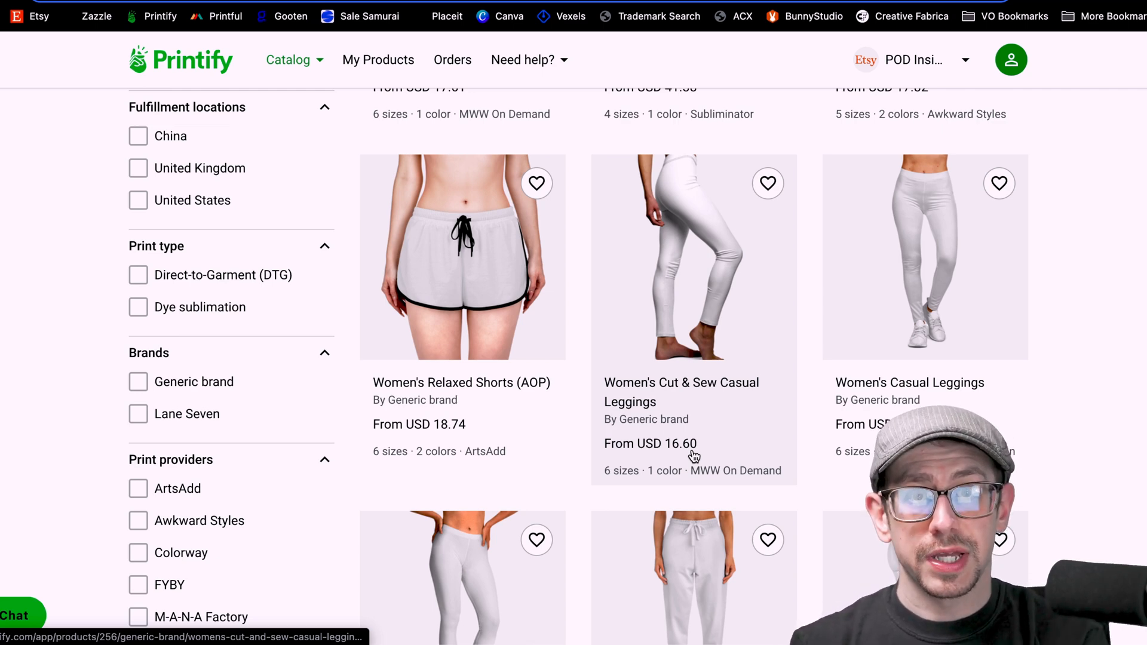
scroll(1088, 333, "down", 1)
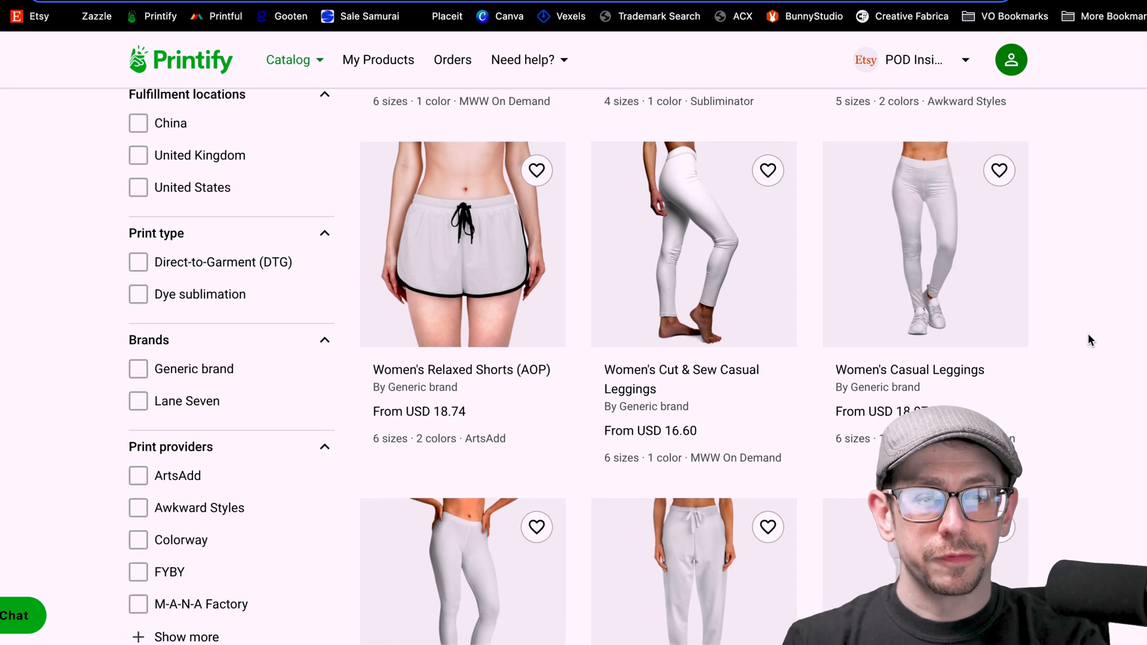
scroll(1088, 333, "down", 1)
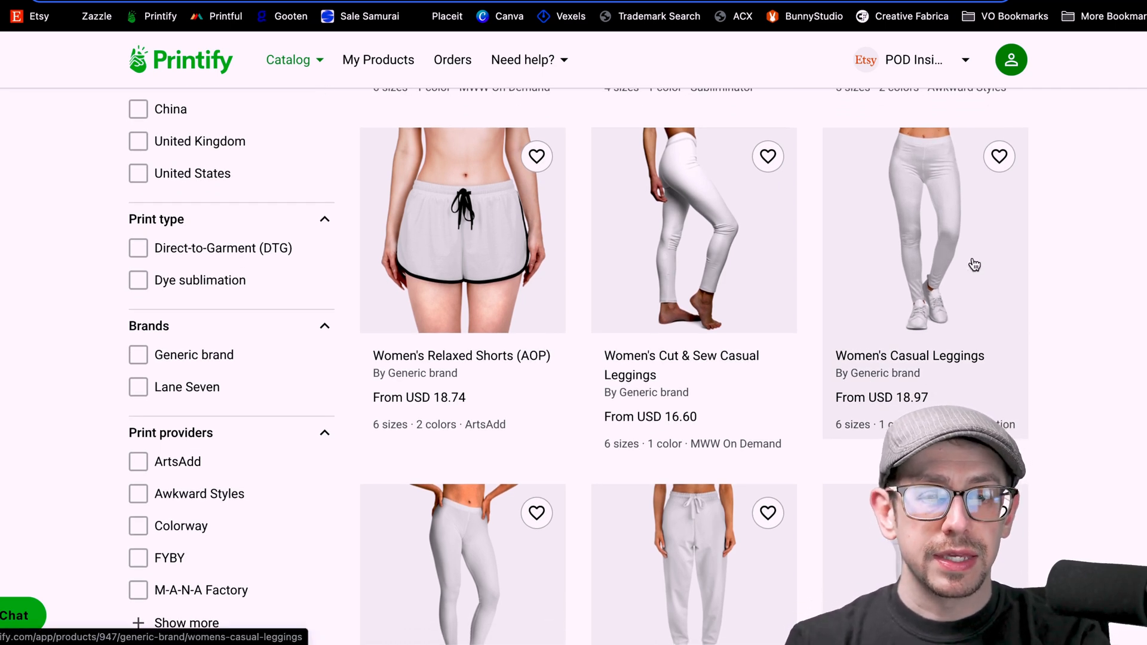
scroll(1061, 253, "down", 5)
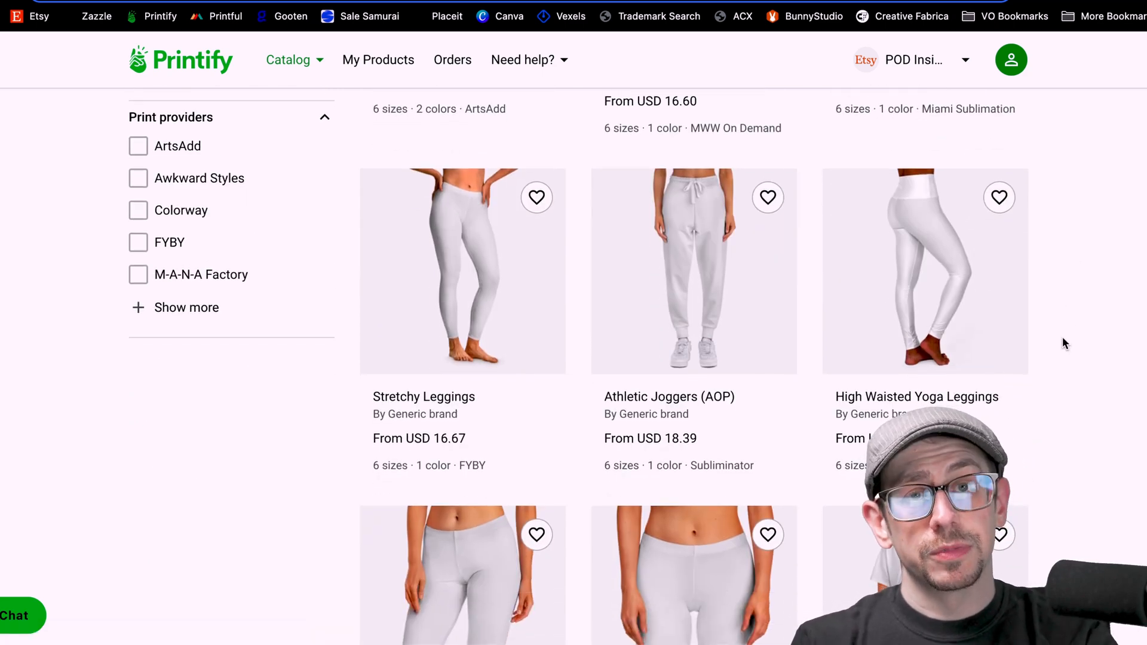
scroll(986, 332, "up", 1)
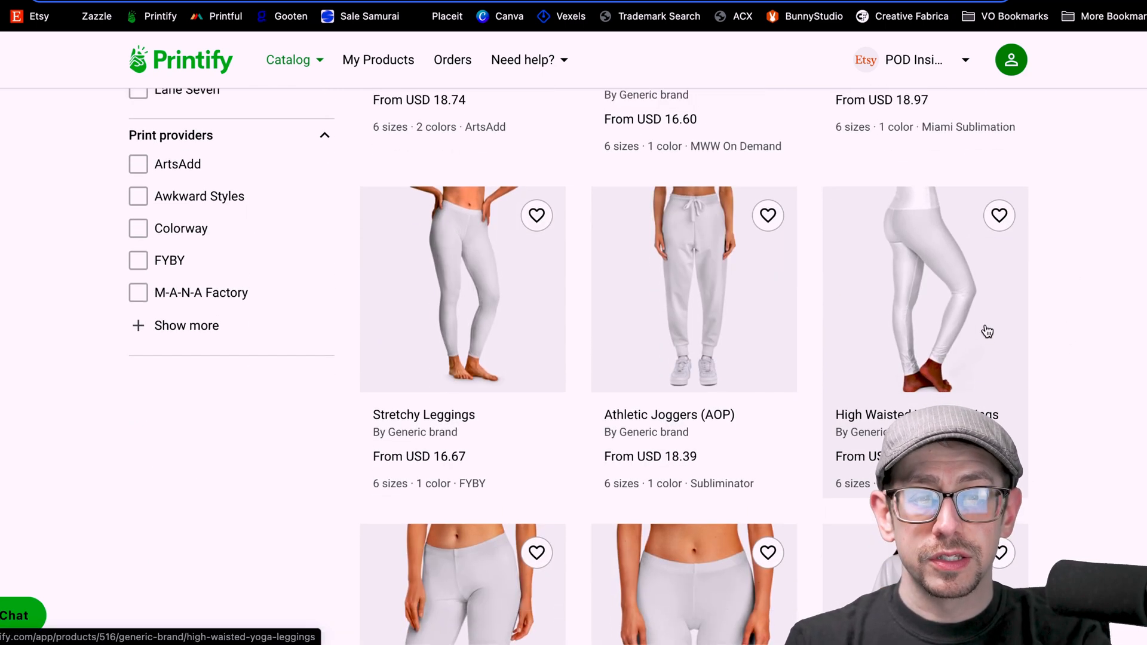
scroll(987, 332, "up", 1)
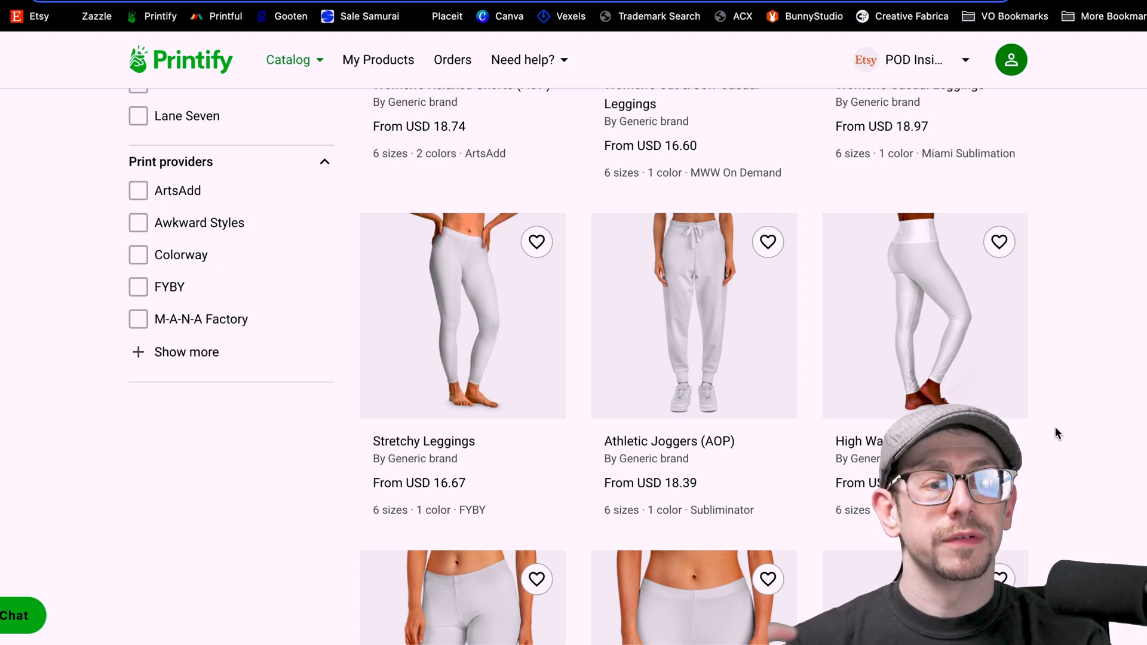
scroll(684, 377, "down", 2)
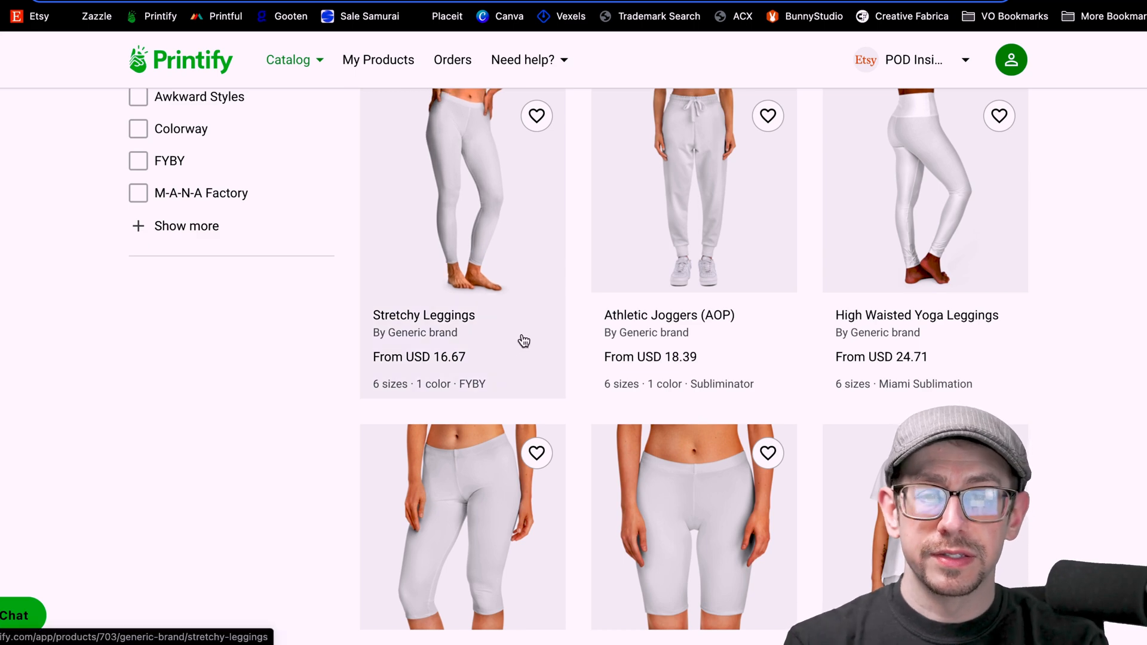
scroll(524, 341, "down", 8)
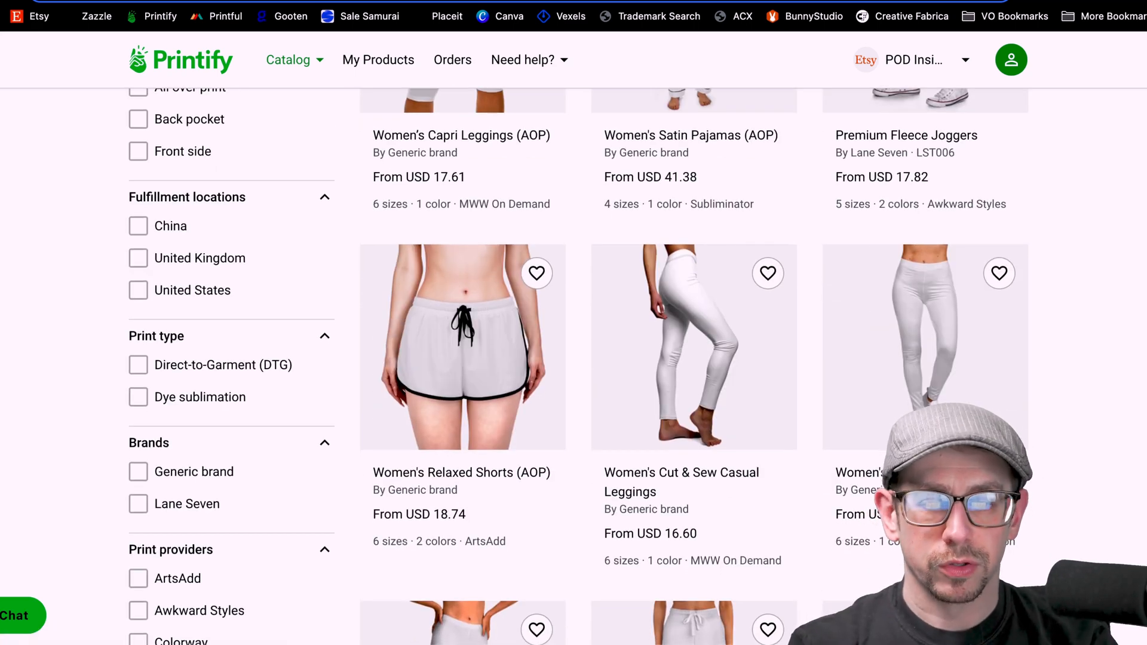
- Open the Women's Cut & Sew Casual Leggings and view MWW On Demand's cost for each size of the White stitching variant
left_click(668, 358)
scroll(621, 309, "down", 1)
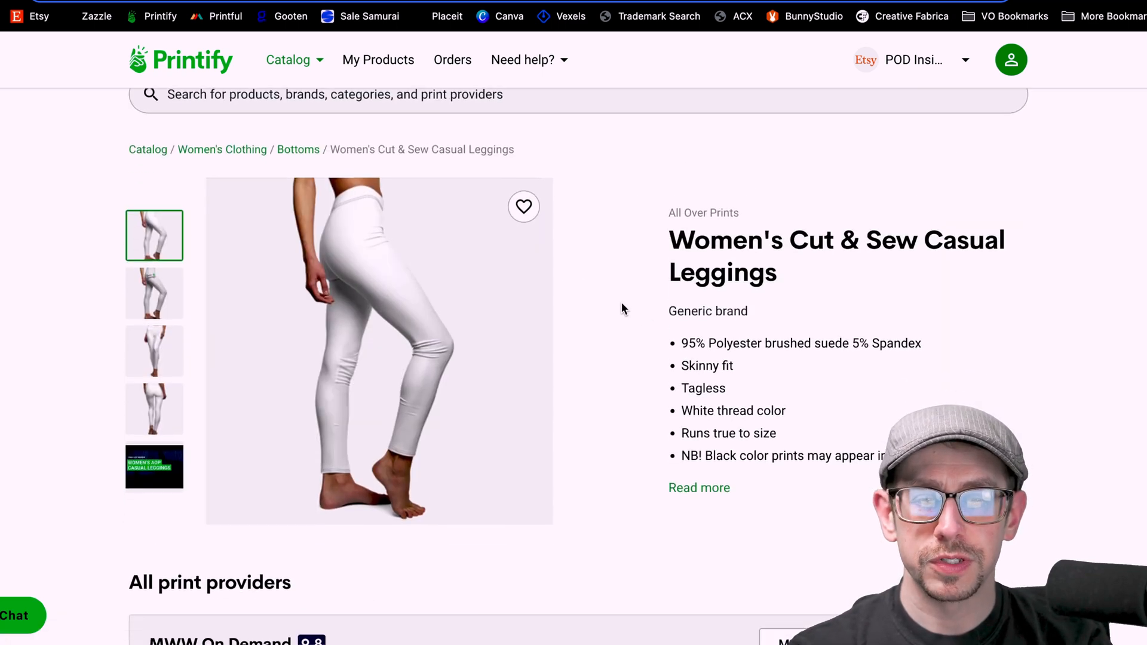
scroll(621, 308, "down", 5)
left_click(815, 326)
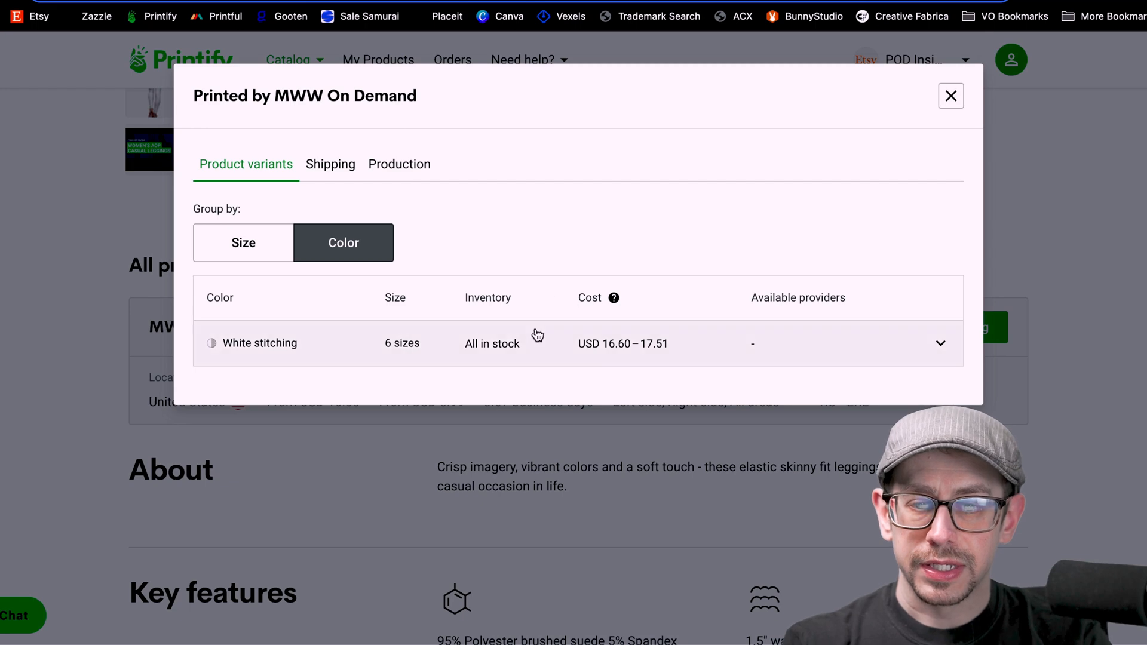
left_click(537, 335)
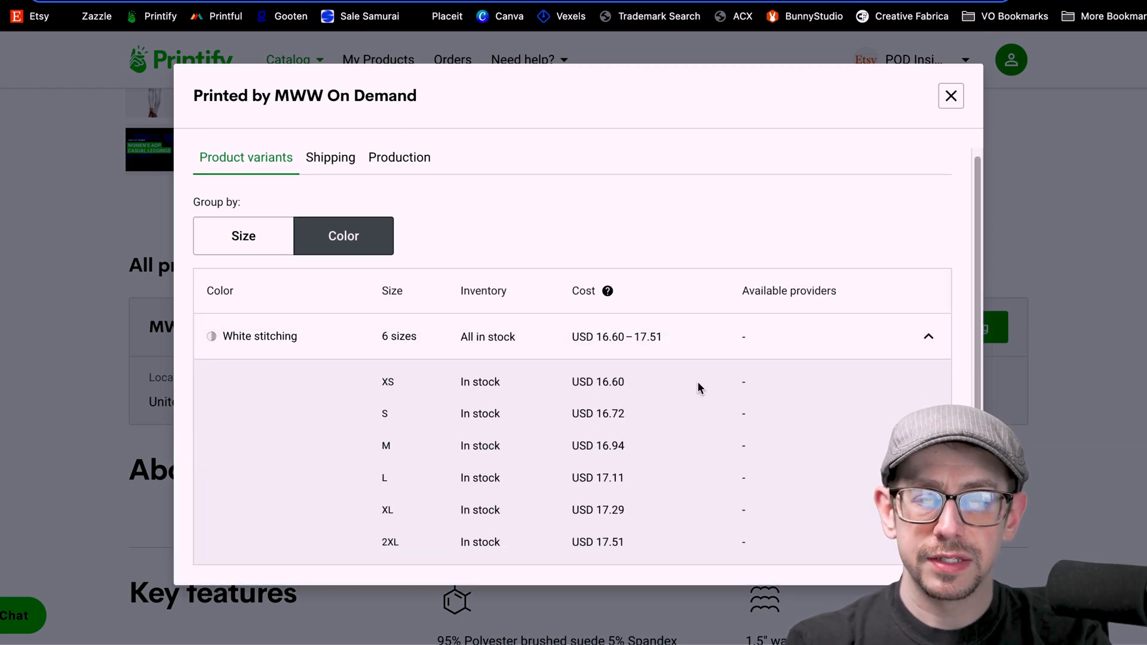
scroll(697, 381, "down", 1)
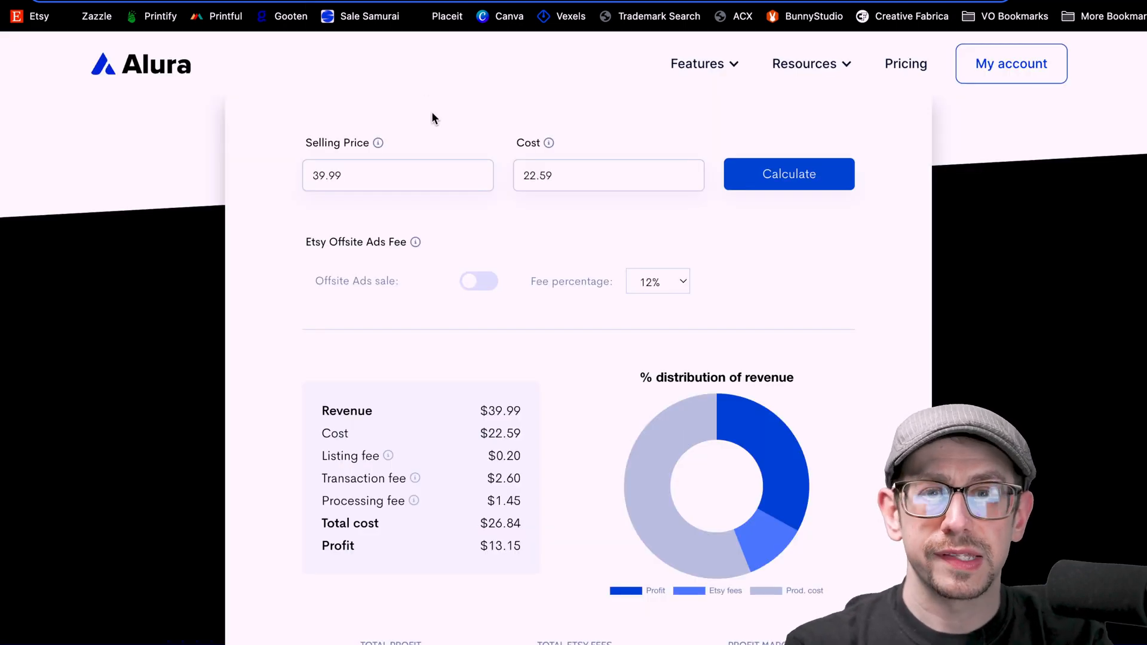
- Check the cost in the Alura fee calculator against the leggings' variant and shipping prices, and examine the total profit
double_click(658, 179)
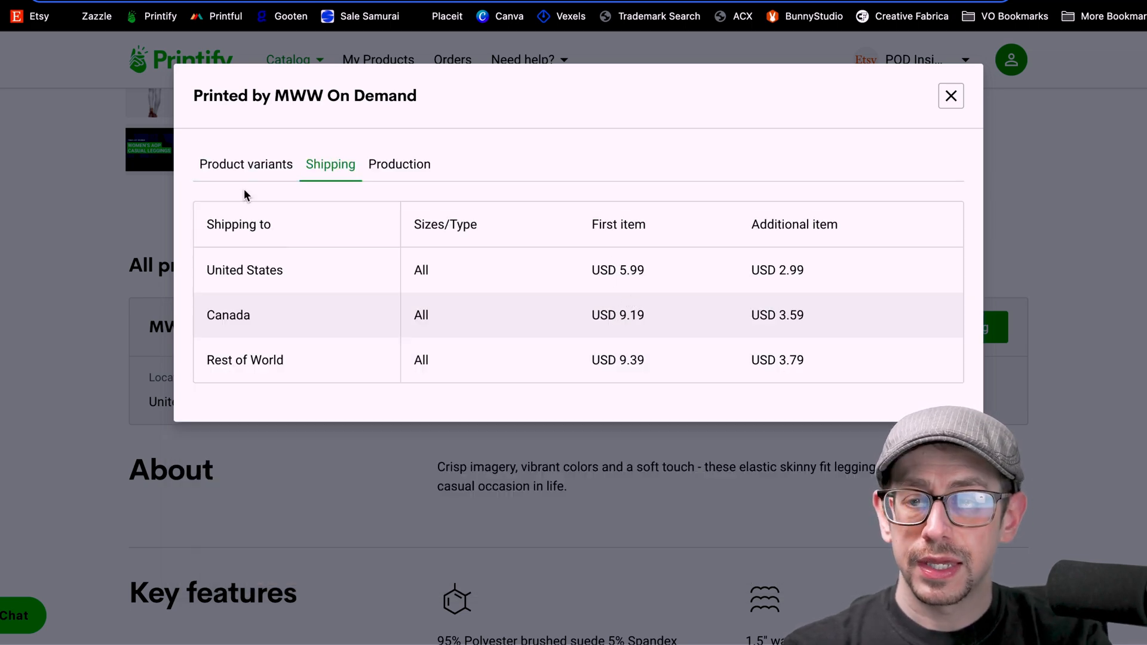
left_click(221, 167)
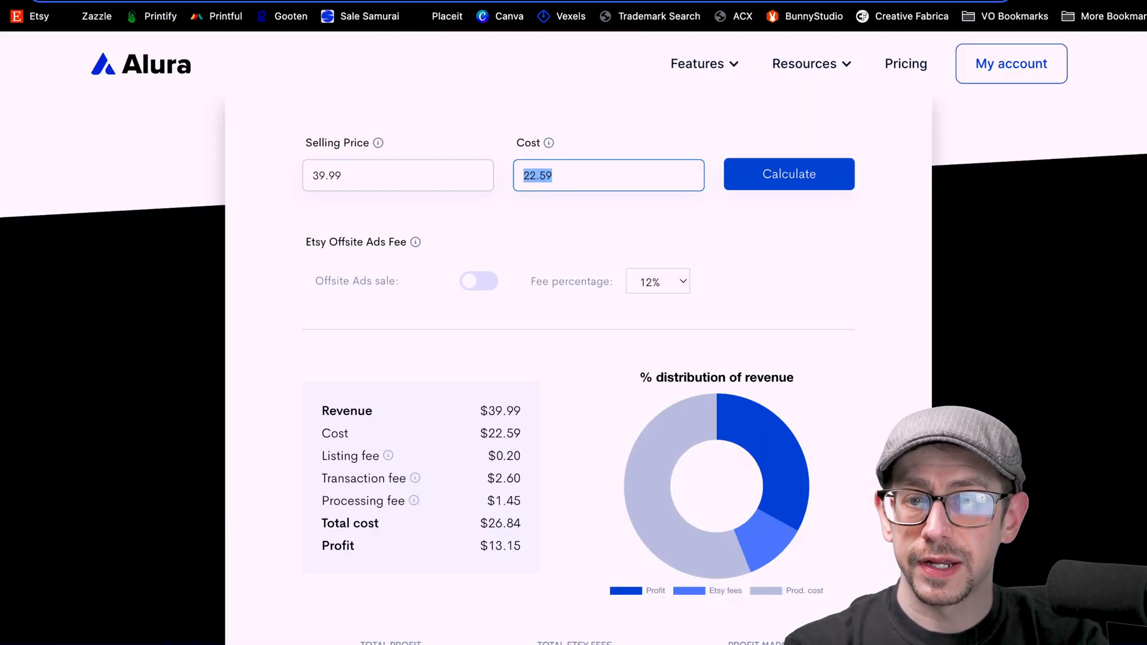
left_click(557, 188)
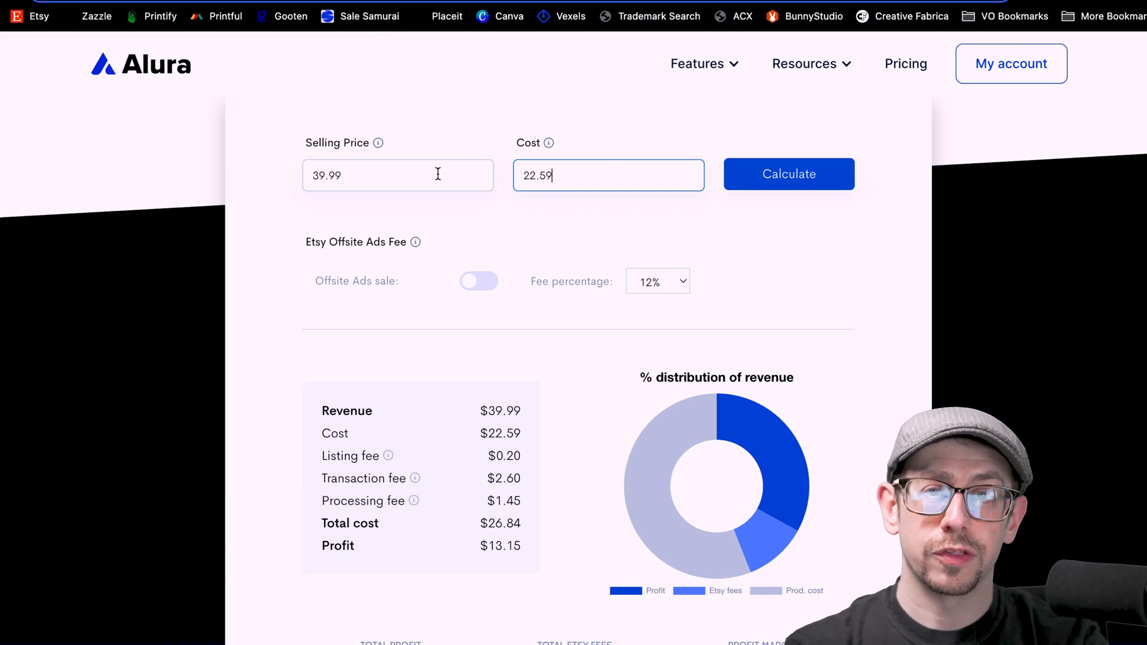
scroll(437, 173, "down", 4)
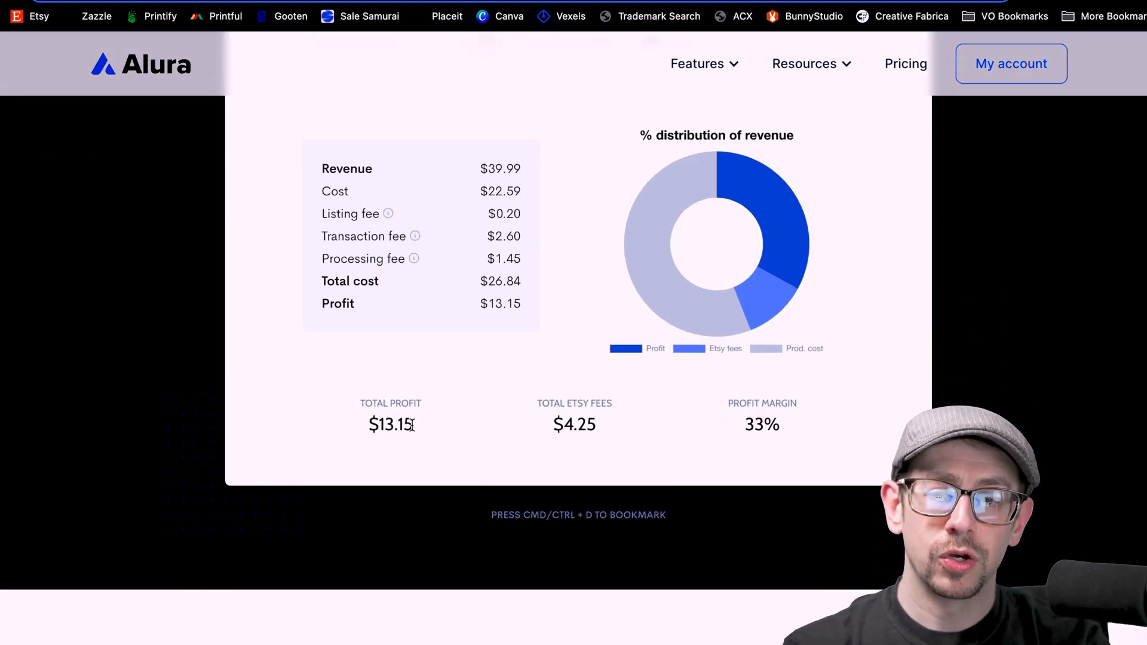
left_click_drag(366, 426, 434, 424)
left_click(454, 423)
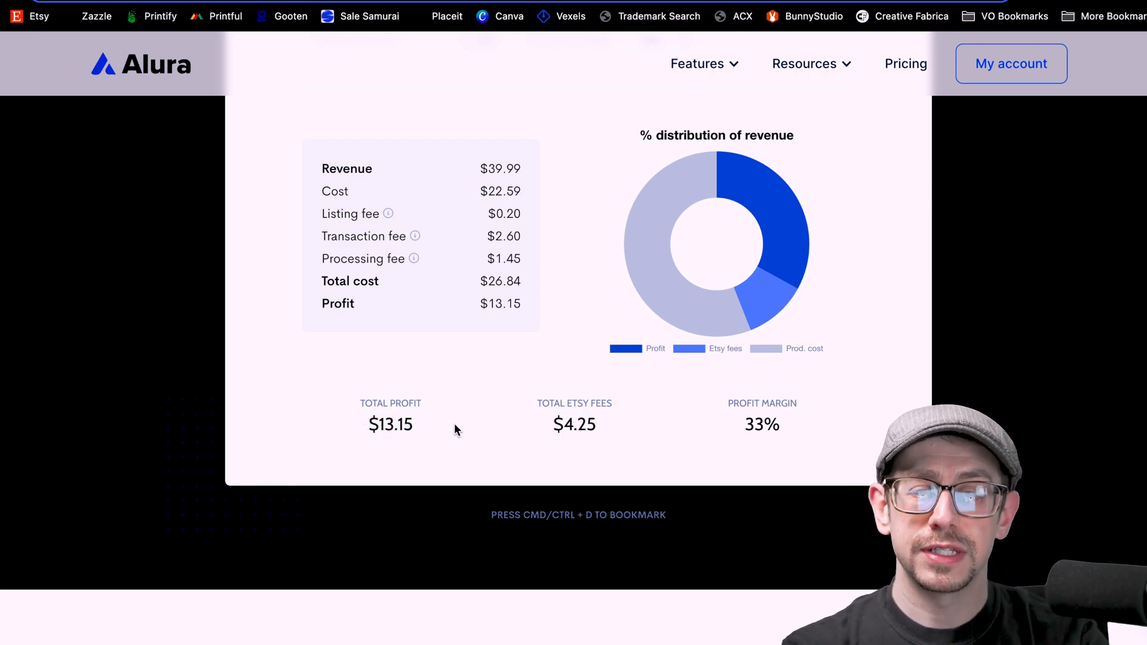
- Set the cost to 23.50 in the fee calculator, recalculate, and examine the profit and profit margin
scroll(454, 423, "up", 4)
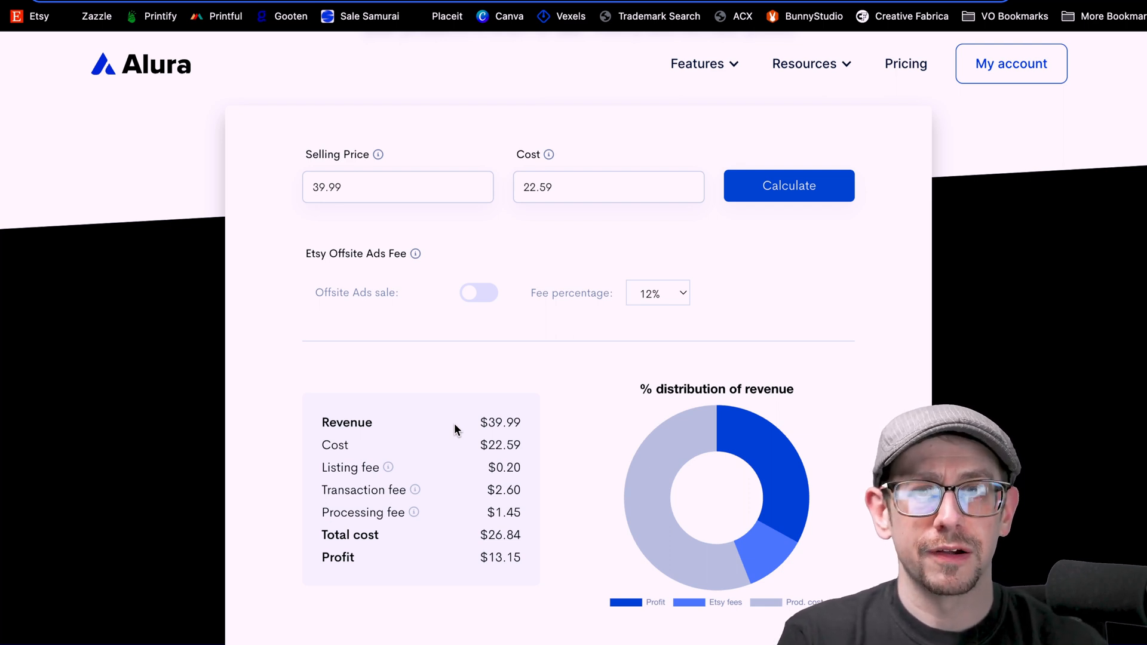
left_click(610, 185)
key("ctrl+a")
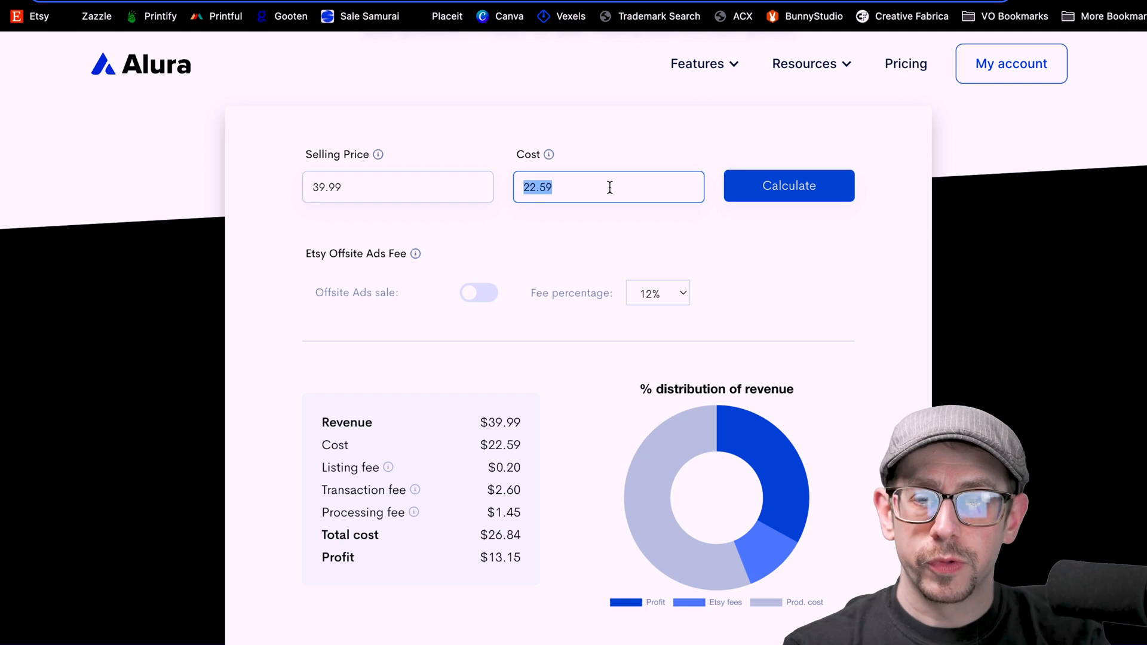
type("23.50")
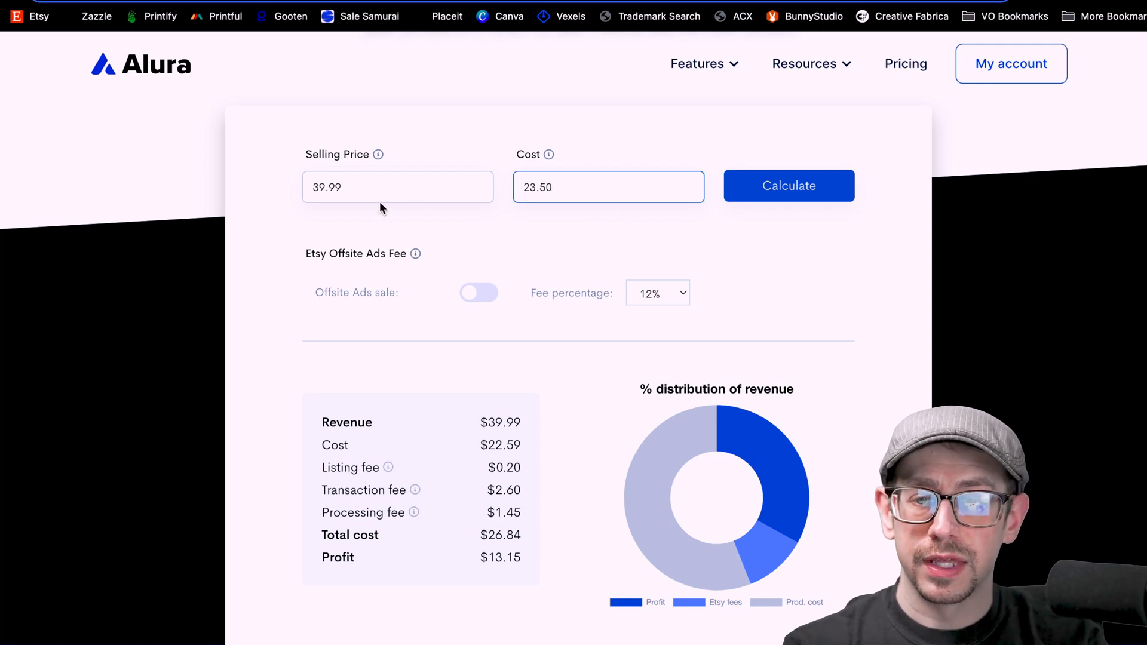
left_click(812, 189)
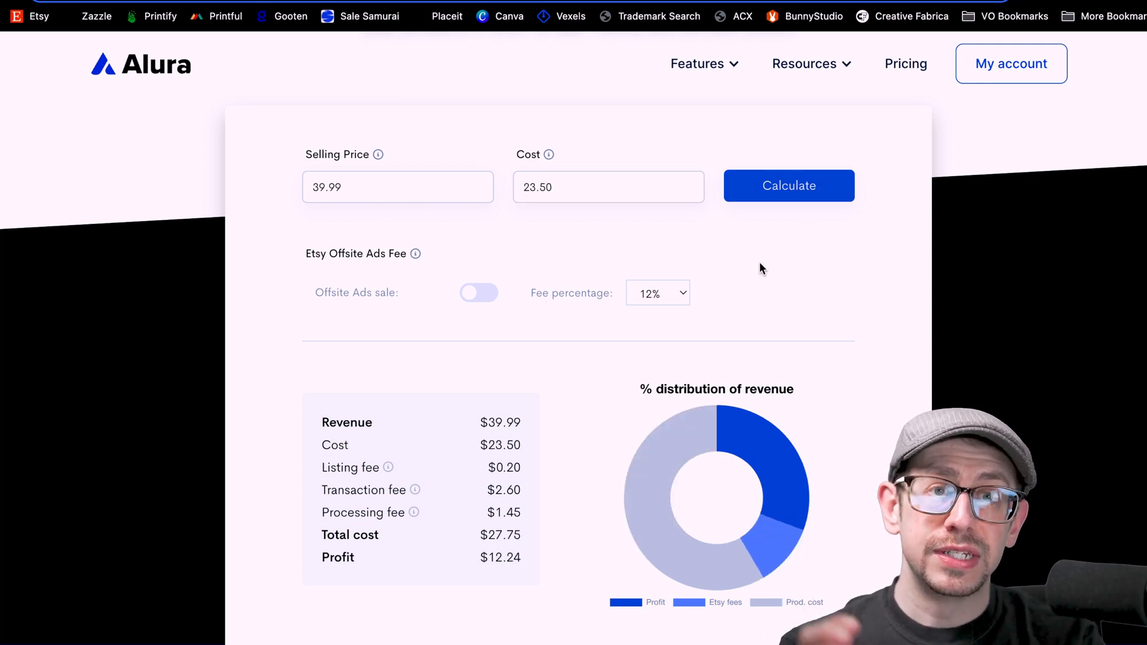
scroll(760, 266, "down", 2)
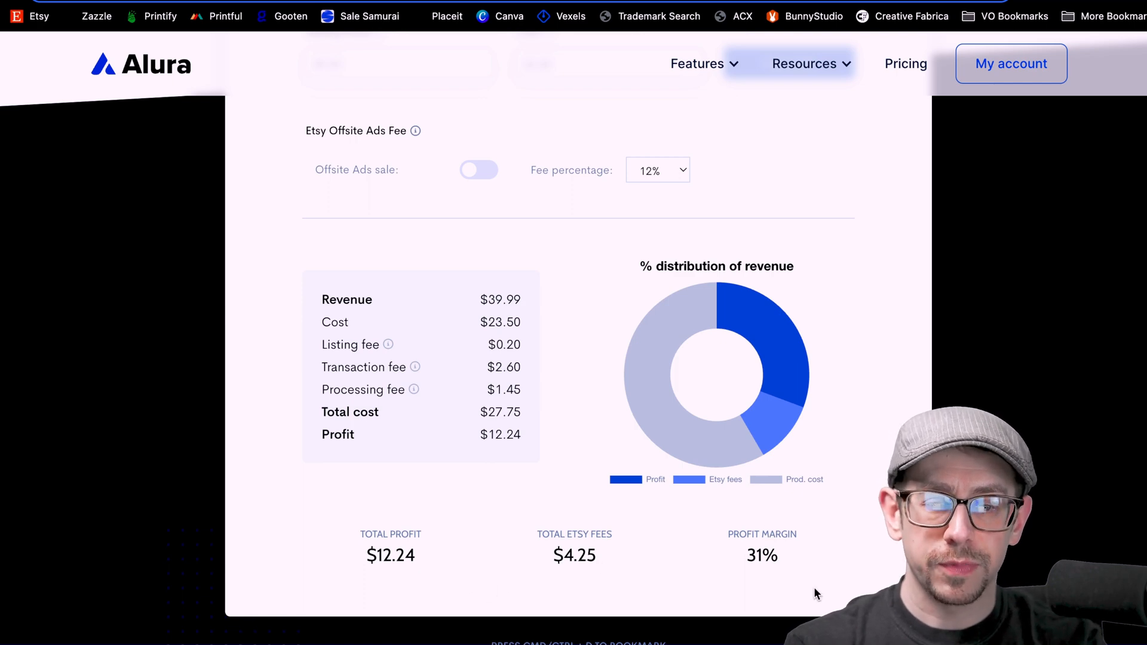
- Set the selling price to 42.99, recalculate, and examine the new profit and profit margin
scroll(499, 402, "up", 7)
scroll(486, 407, "down", 4)
double_click(364, 229)
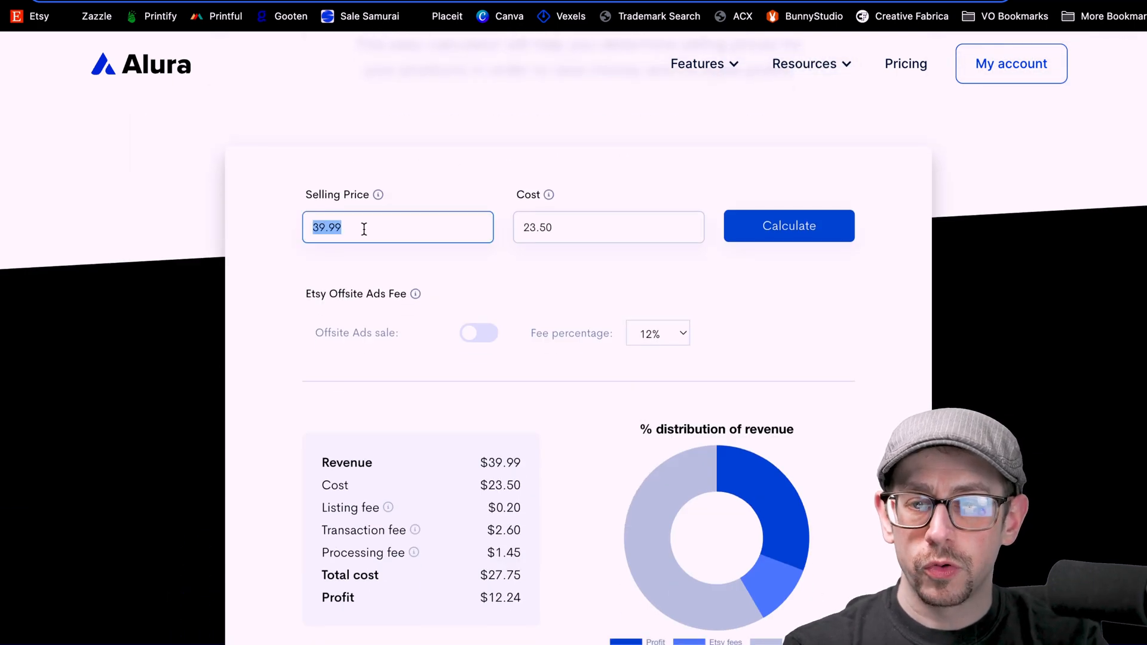
type("42.99")
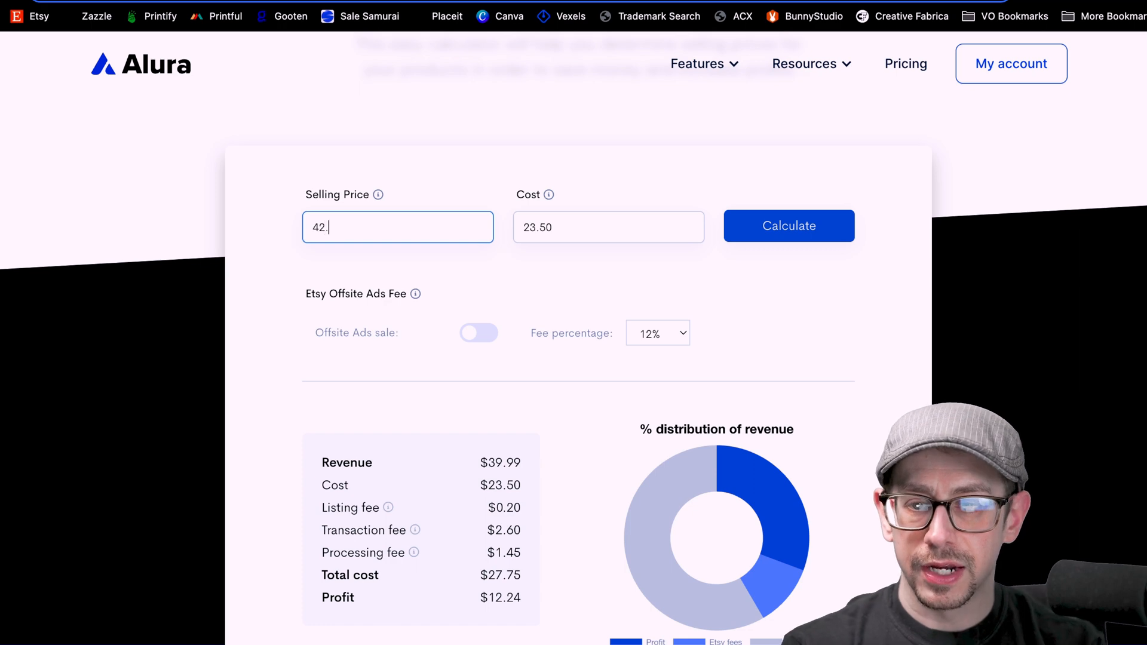
left_click(756, 233)
scroll(785, 600, "down", 2)
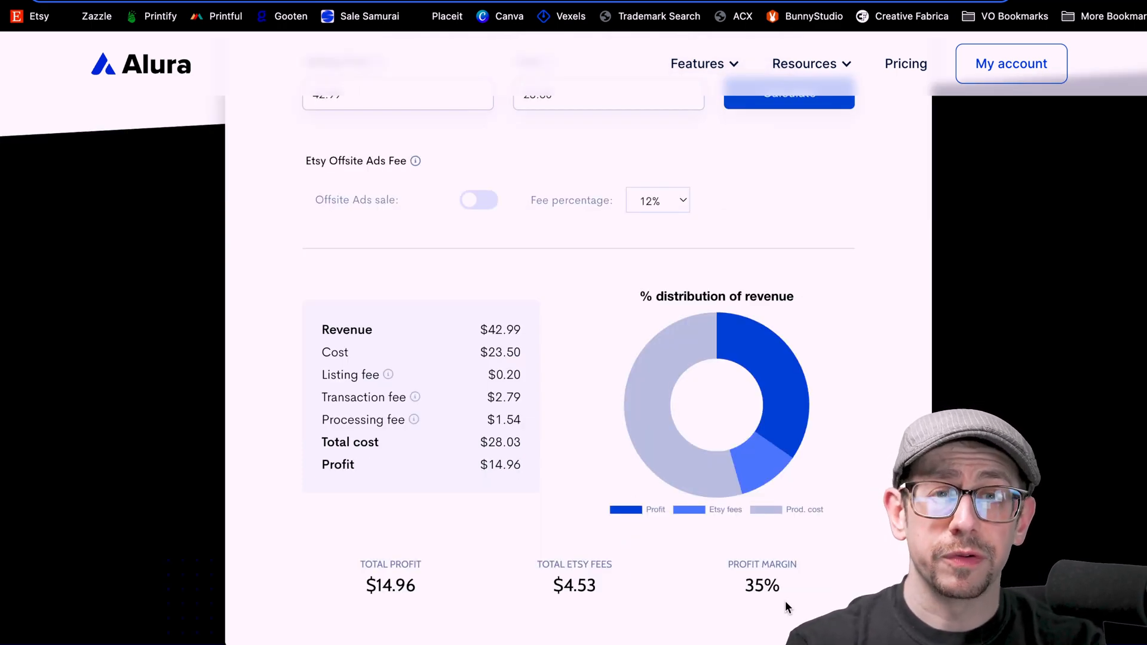
scroll(785, 600, "up", 2)
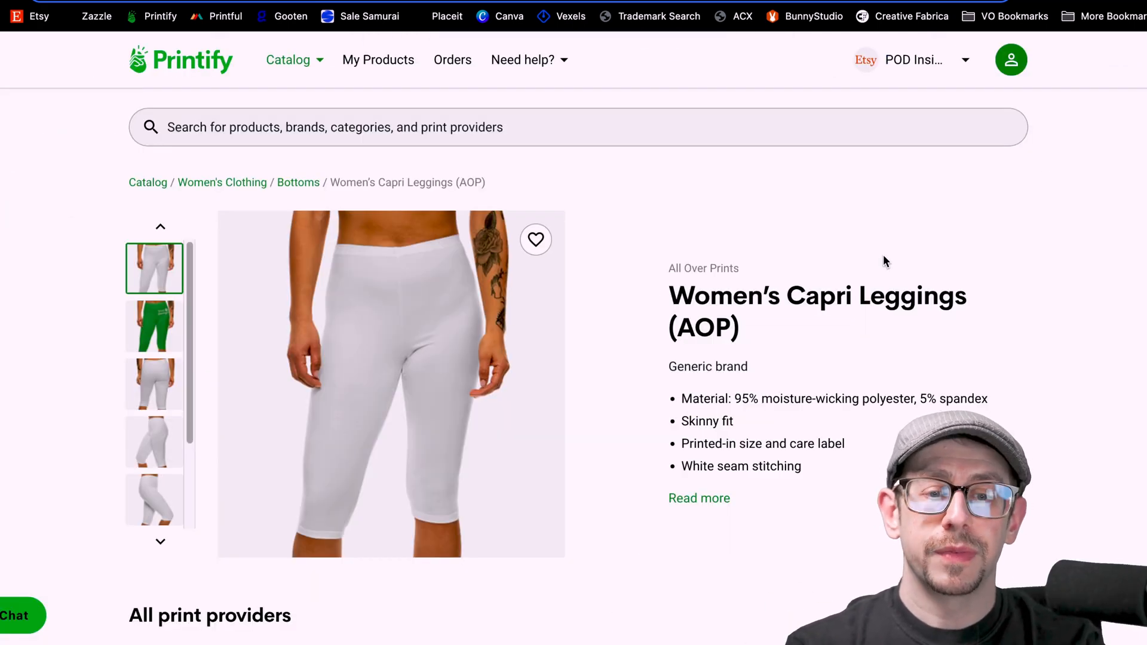
- View MWW On Demand's details for the Women's Capri Leggings (AOP) on Printify and check the White stitching size costs, especially 2XL
scroll(884, 261, "down", 4)
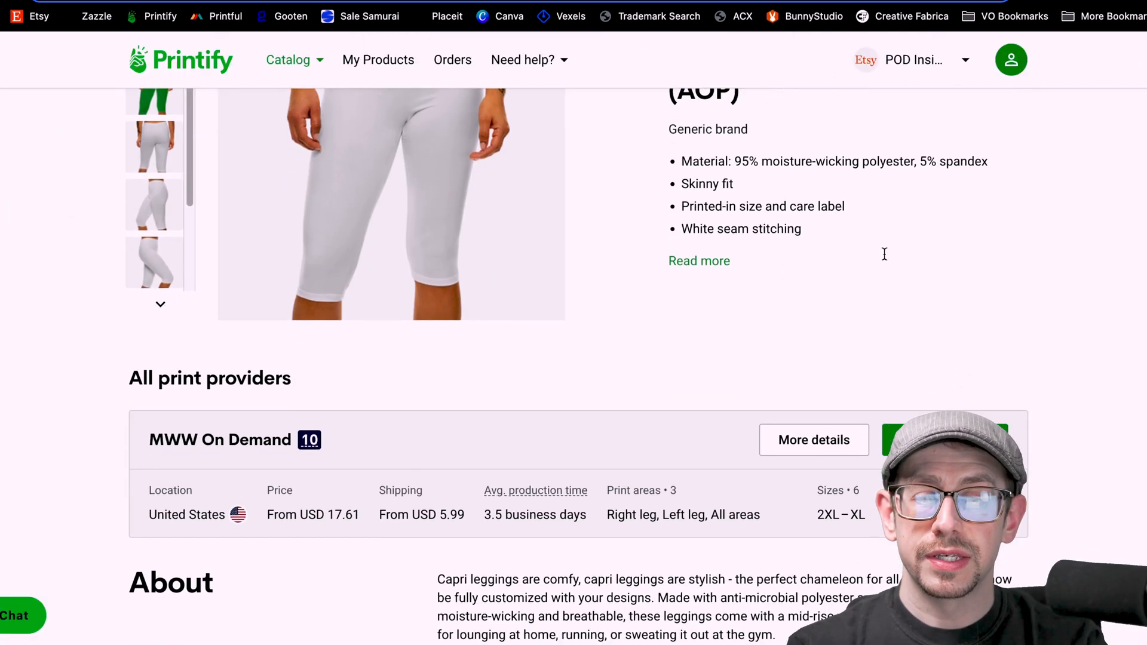
scroll(884, 254, "down", 2)
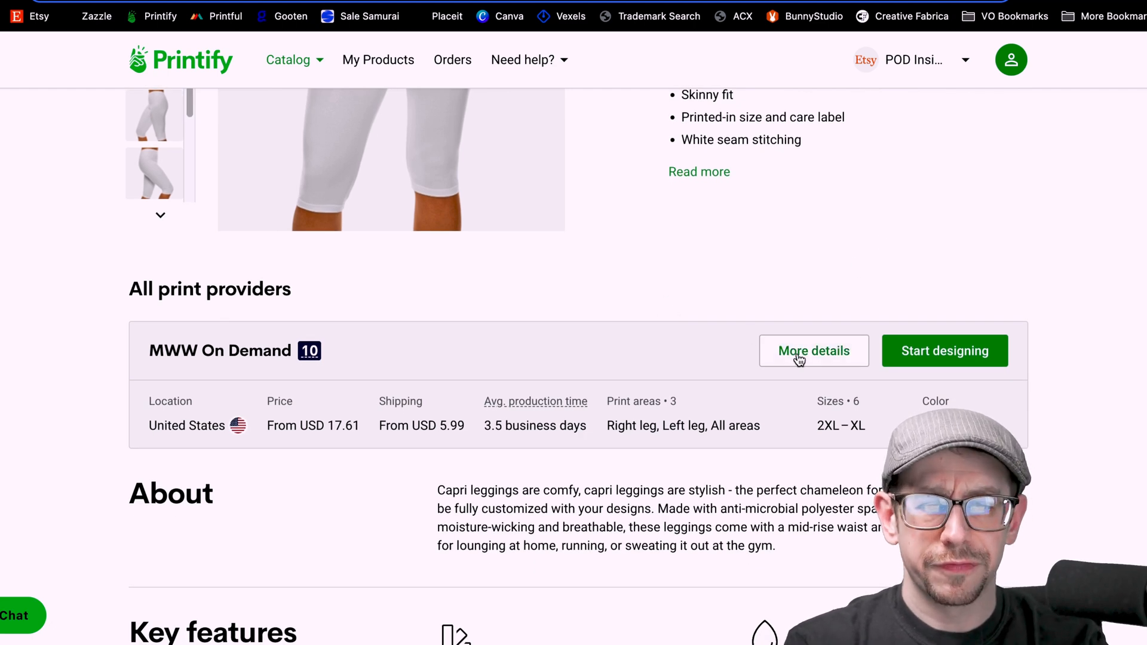
left_click(799, 359)
left_click(676, 321)
scroll(744, 267, "down", 1)
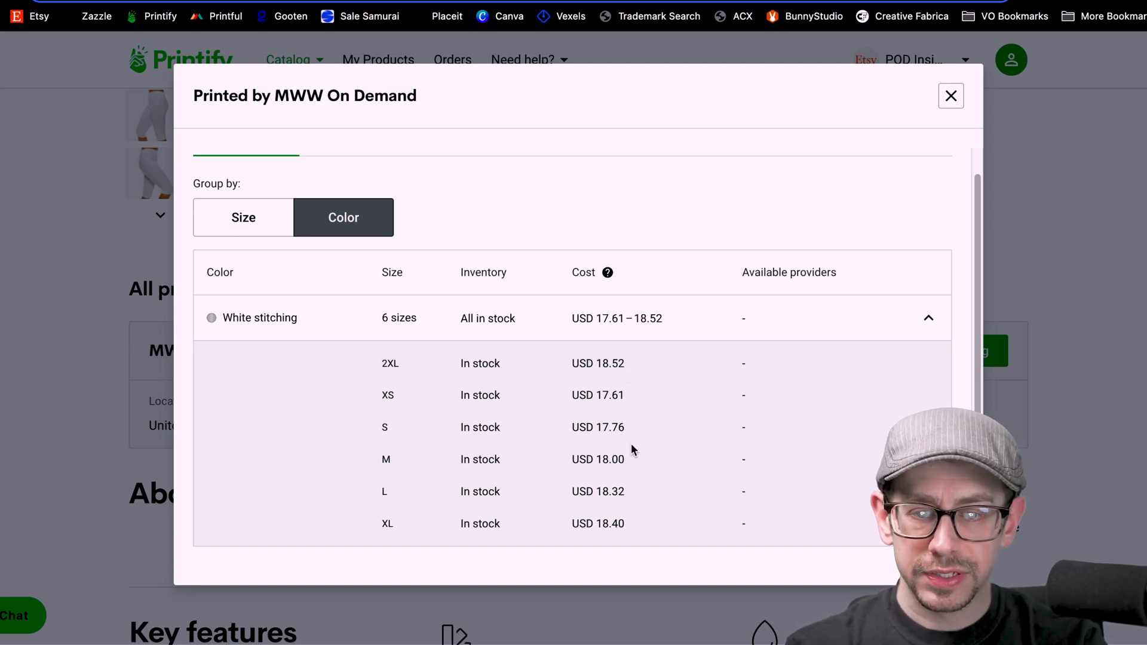
left_click_drag(636, 360, 585, 363)
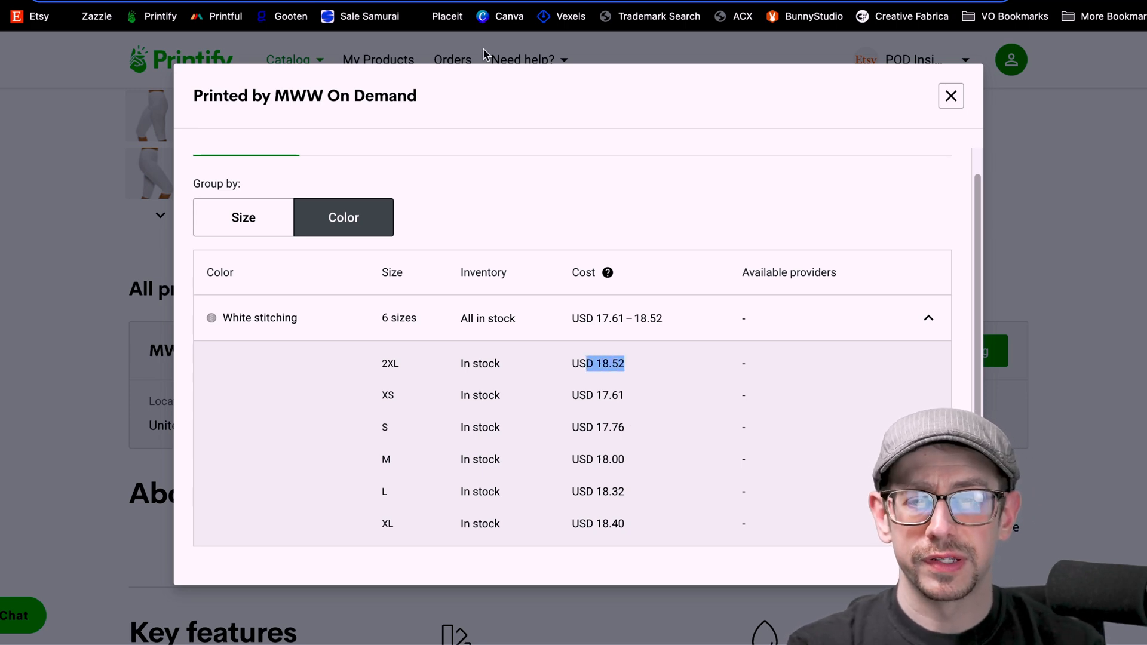
scroll(949, 107, "up", 1)
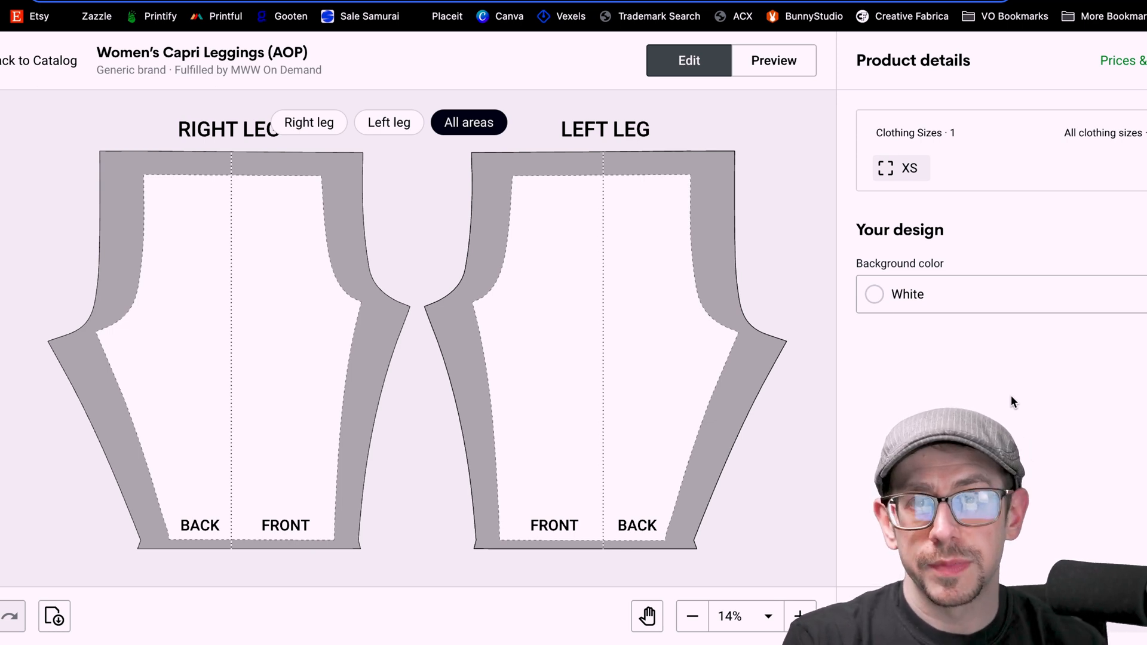
- Show the right leg print area in the Women's Capri Leggings (AOP) design editor
left_click(309, 122)
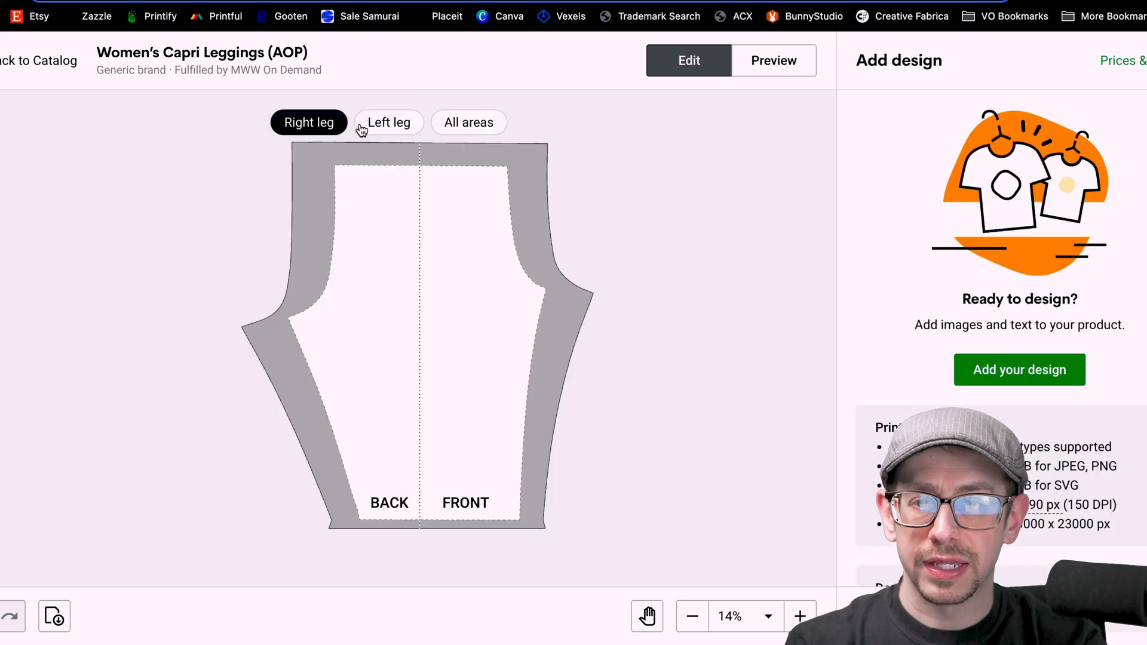
- Show the left leg print area, then display both legs together to check the retropattern.png artwork
left_click(370, 123)
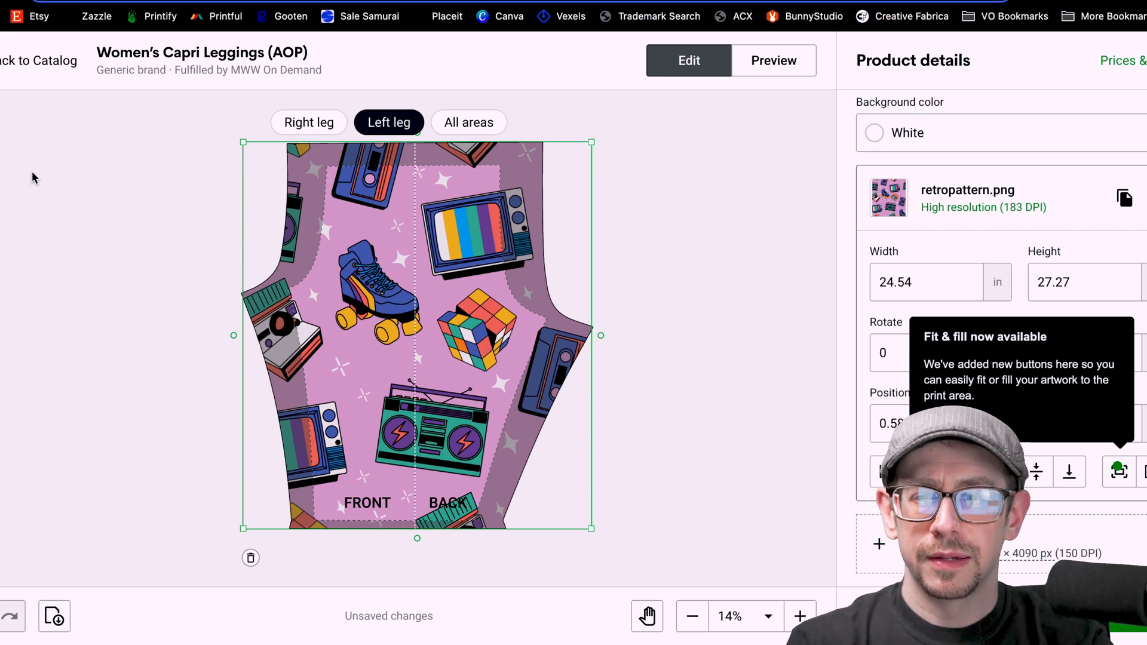
left_click(469, 122)
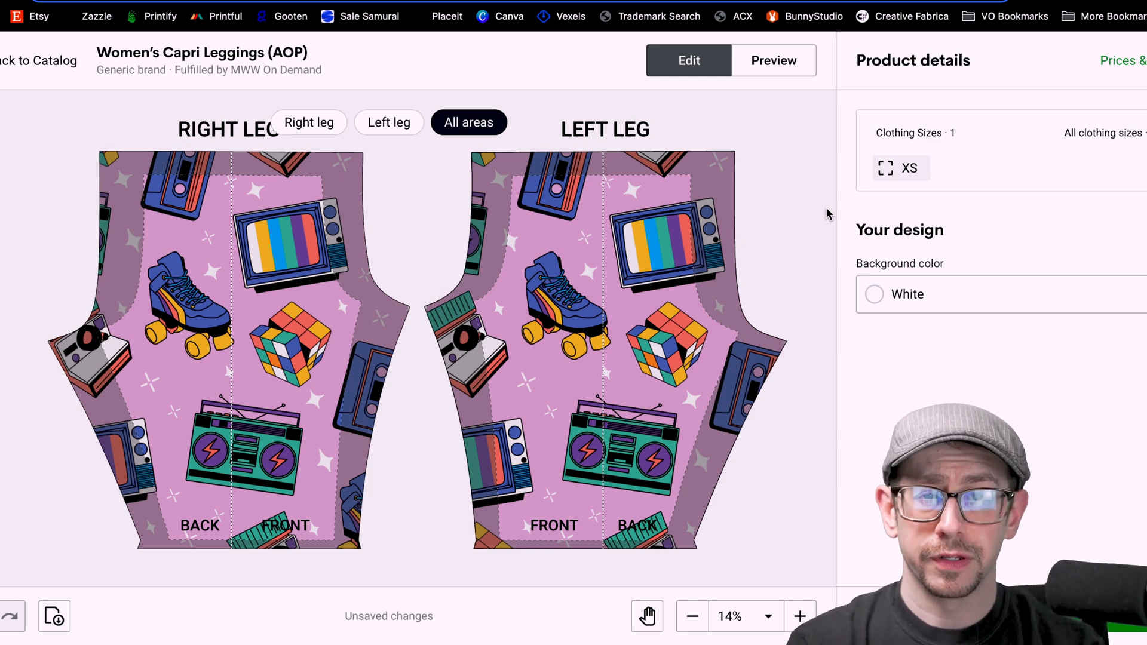
- Preview the capri leggings' back and full-body model mockups, then switch to Placeit and view its leggings mockup template
left_click(769, 66)
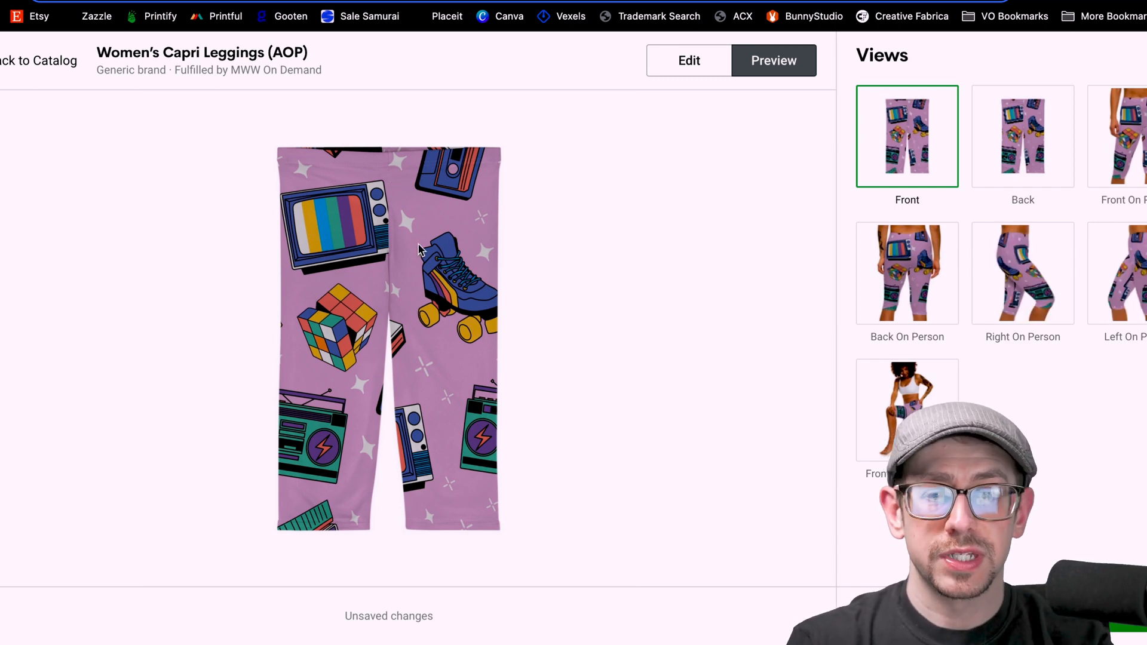
left_click(983, 158)
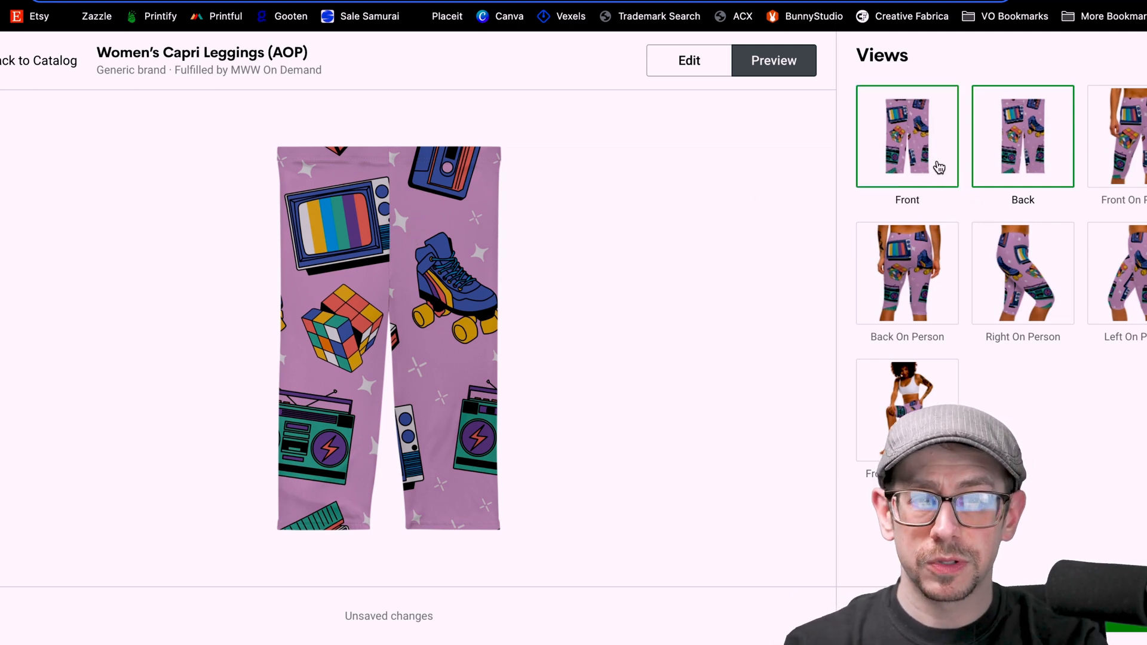
left_click(920, 395)
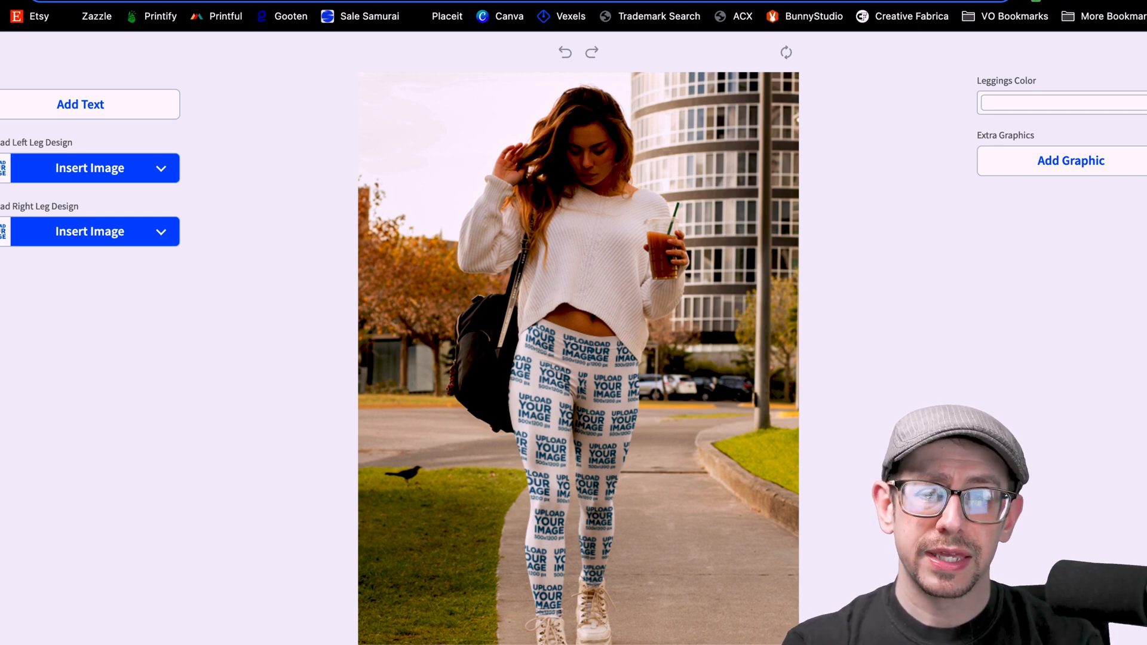
scroll(863, 267, "down", 2)
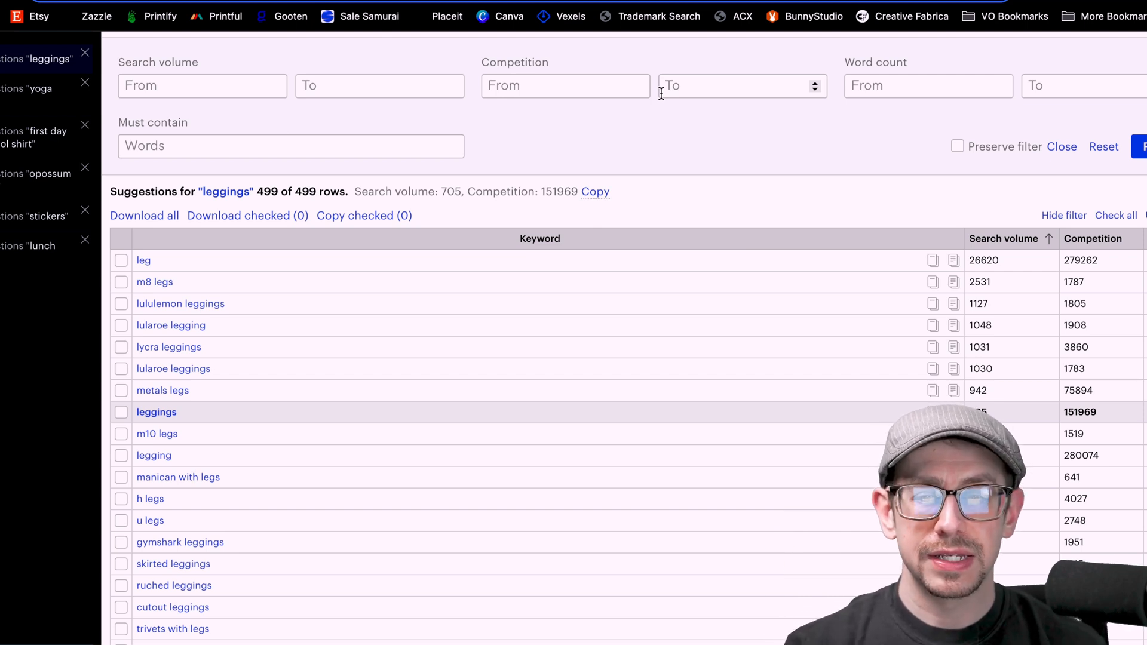
- Switch to Sale Samurai and examine the search volume and competition of the keyword suggestions for "leggings"
scroll(658, 149, "down", 1)
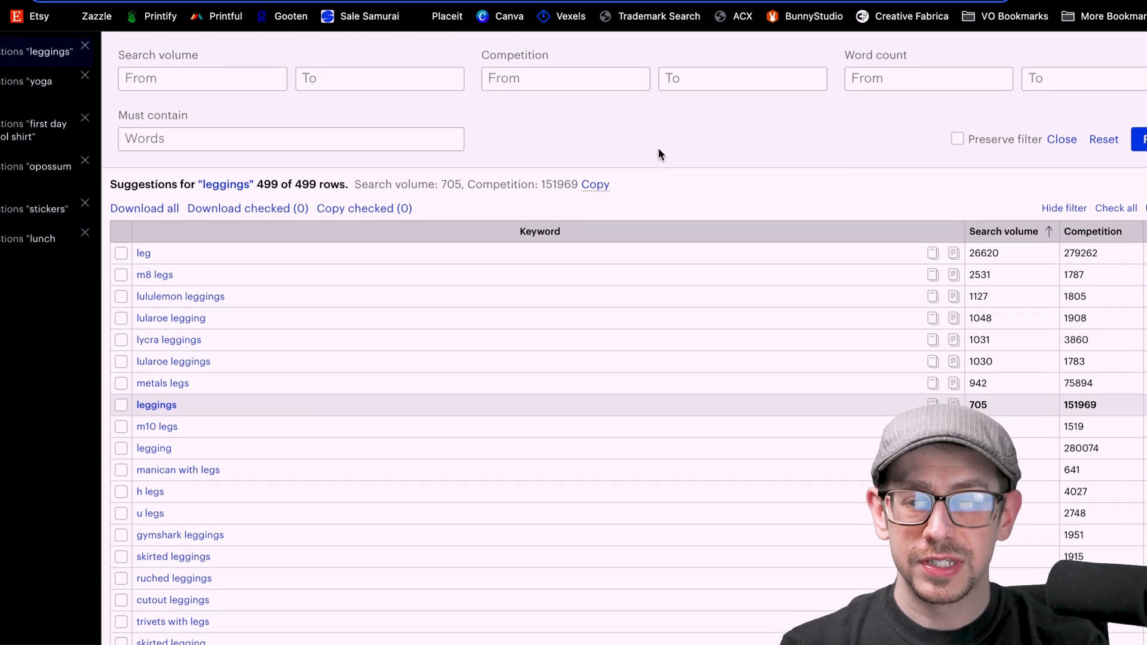
scroll(505, 285, "down", 3)
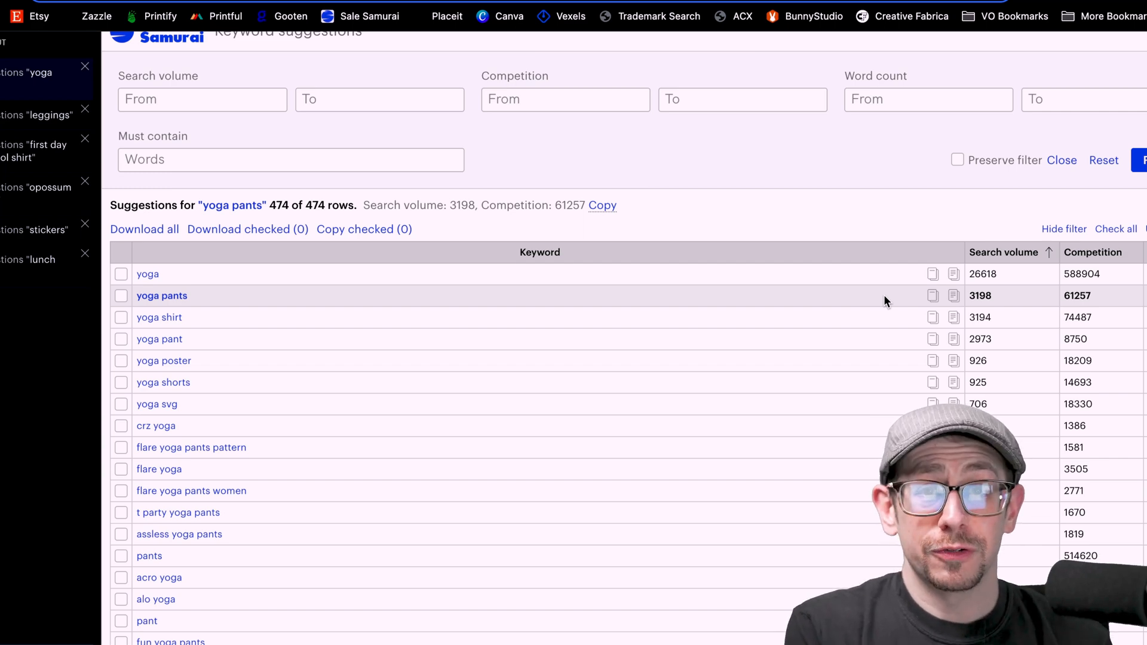
- Examine the "yoga pants" keyword suggestions for search volume and competition, down to niche terms such as cat and dog yoga pants
scroll(626, 239, "down", 2)
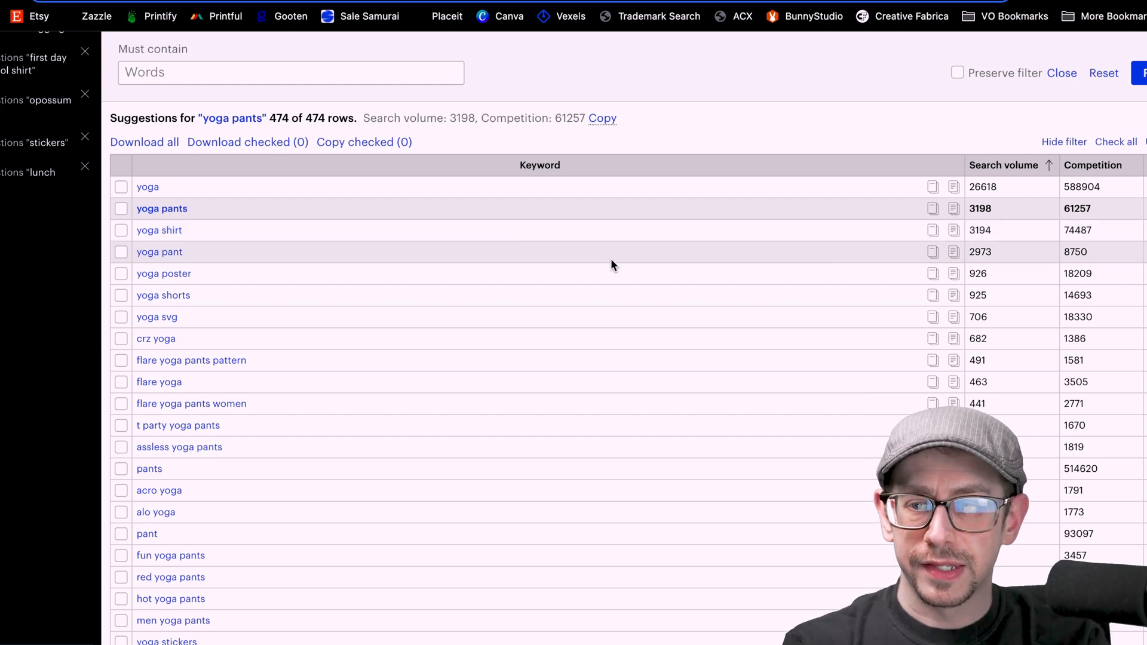
scroll(611, 261, "down", 2)
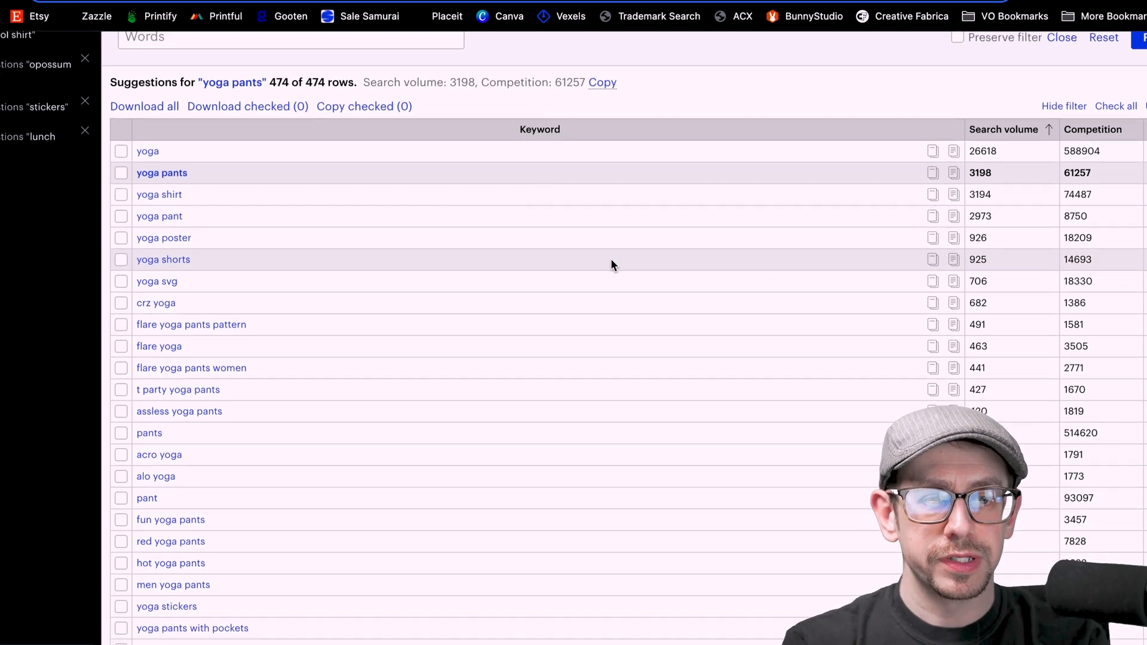
scroll(612, 260, "down", 5)
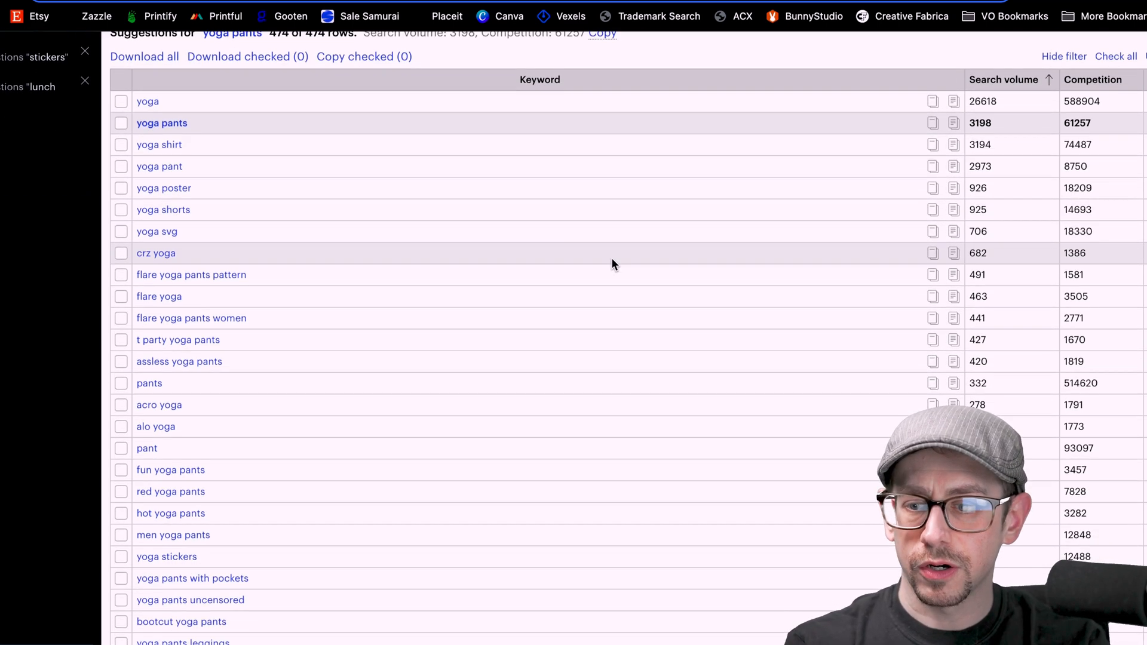
scroll(611, 261, "down", 1)
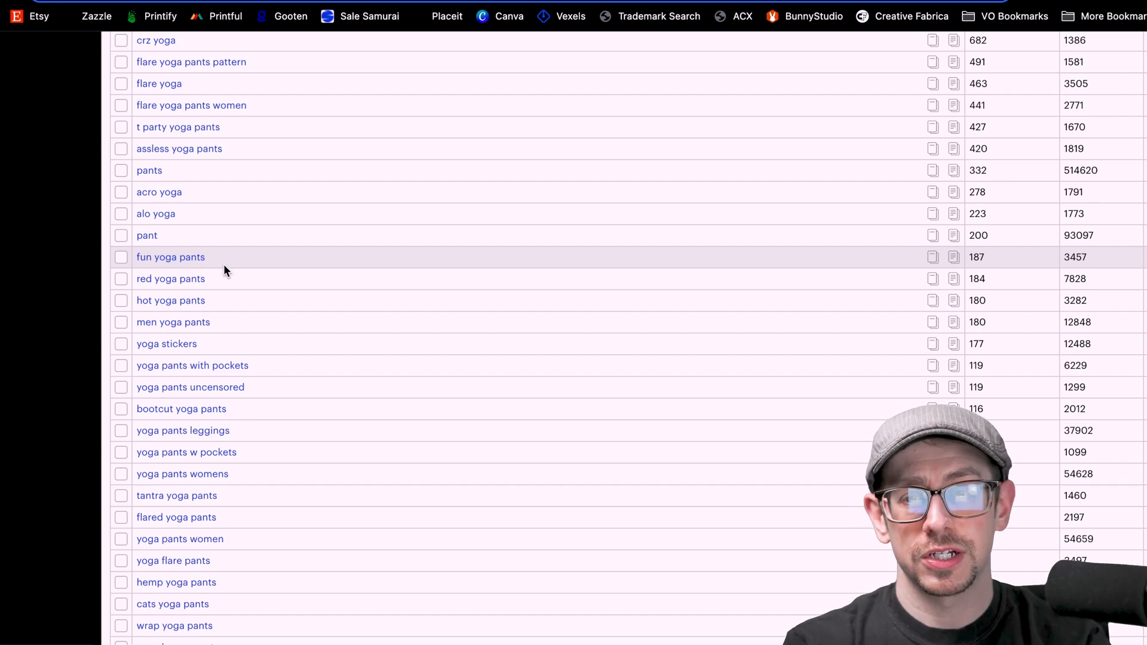
scroll(743, 294, "down", 1)
scroll(744, 293, "down", 7)
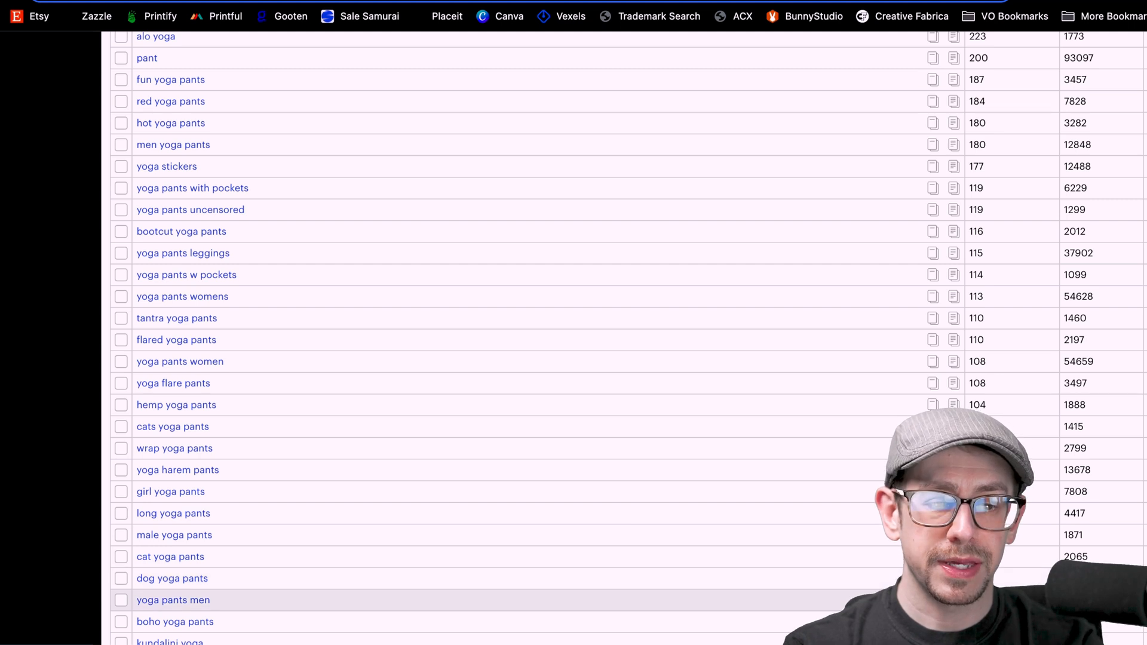
right_click(391, 555)
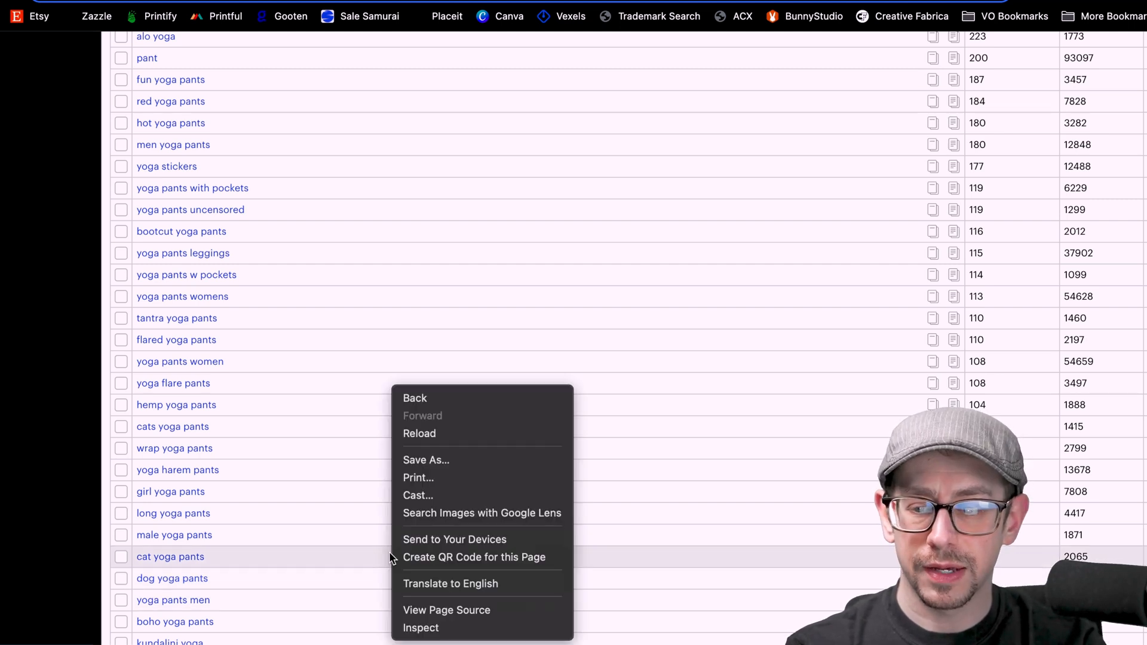
left_click(215, 582)
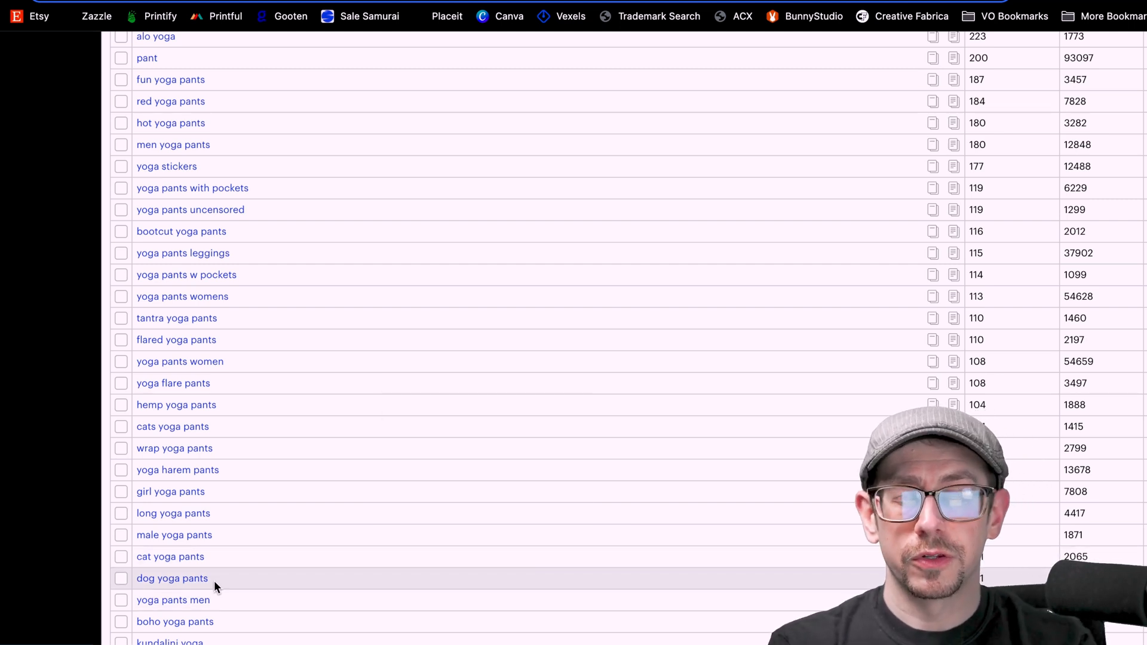